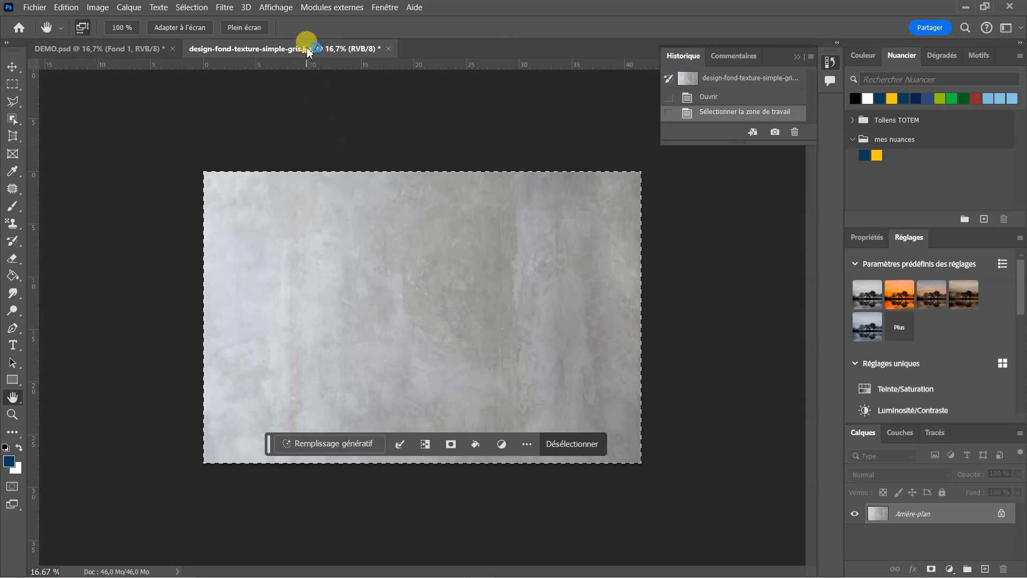
In DEMO.psd, load the saved mur 1 channel as a new selection around the yellow wall
left_click(157, 49)
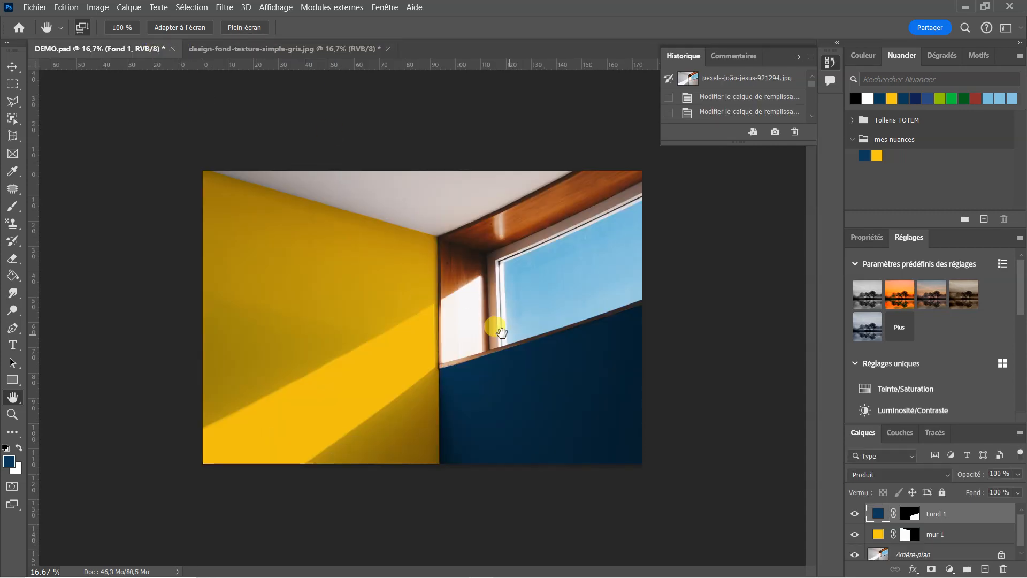
left_click(192, 7)
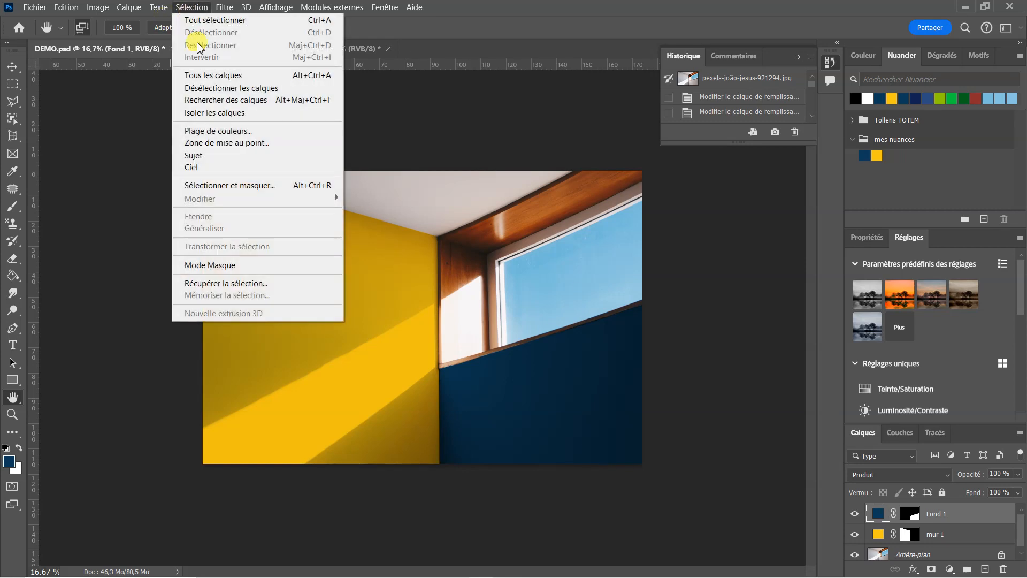
left_click(227, 283)
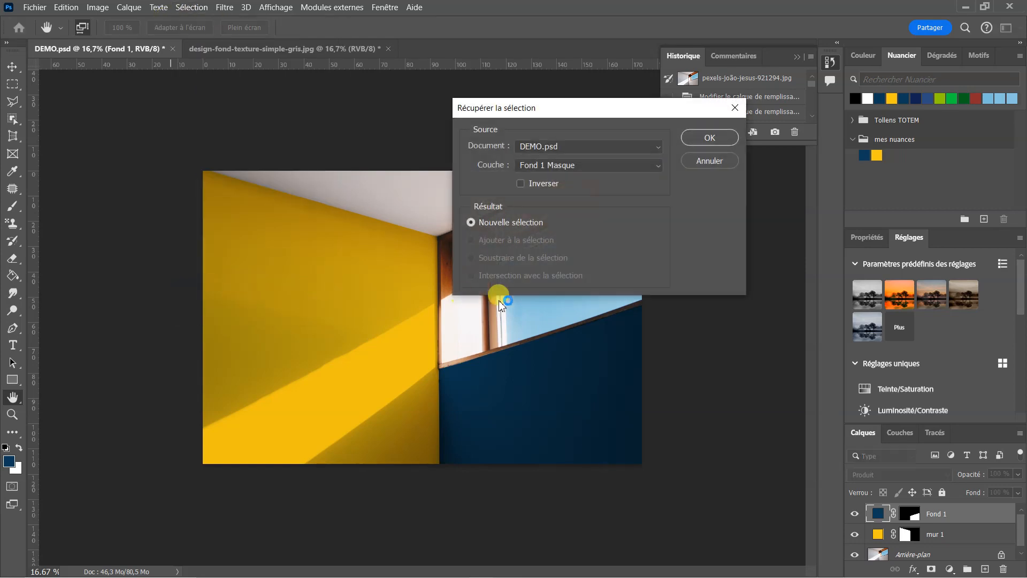
left_click(627, 167)
left_click(533, 199)
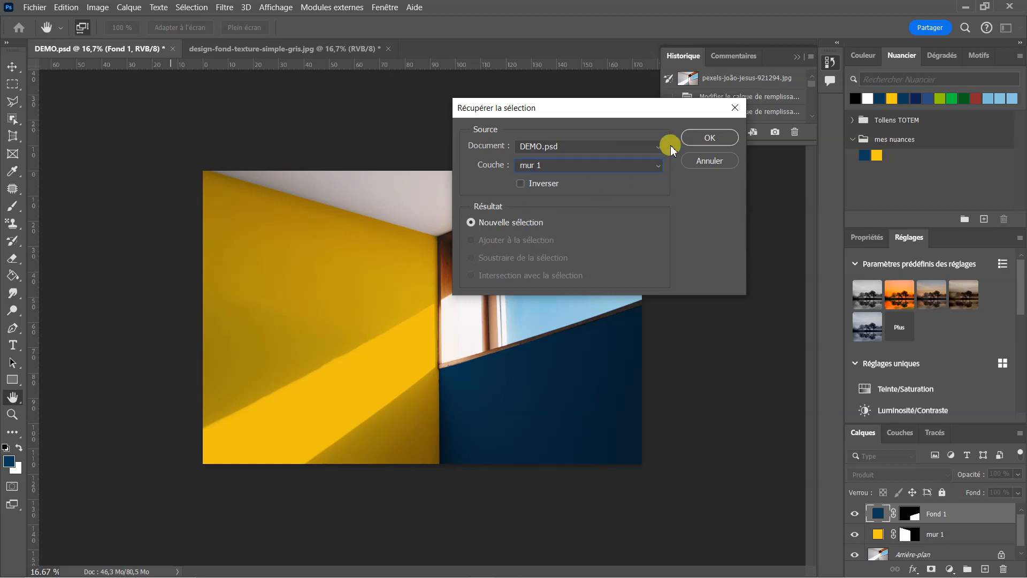
left_click(721, 138)
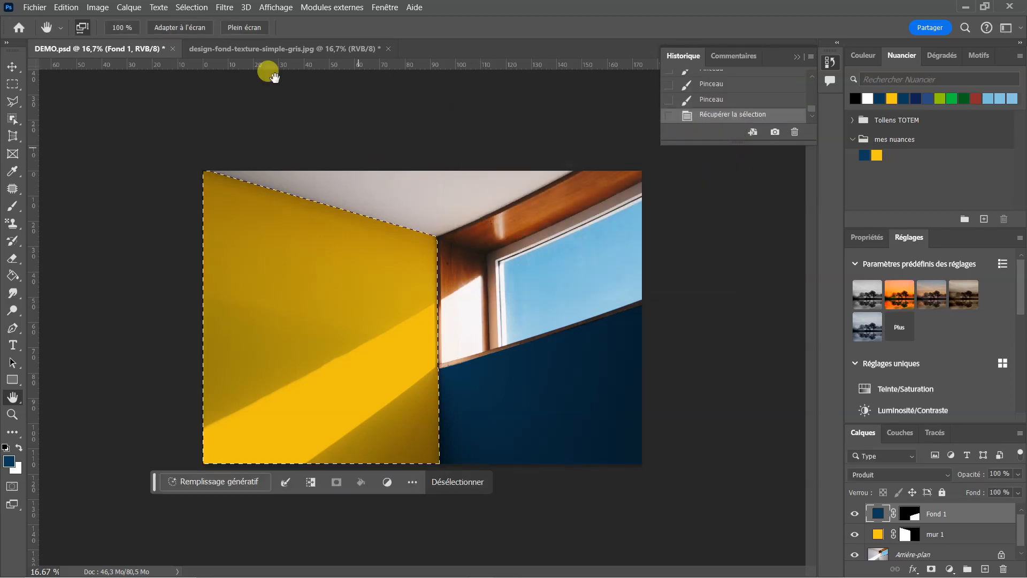
Copy the entire design-fond-texture-simple-gris.jpg image and paste it inside the wall selection in DEMO.psd
left_click(238, 49)
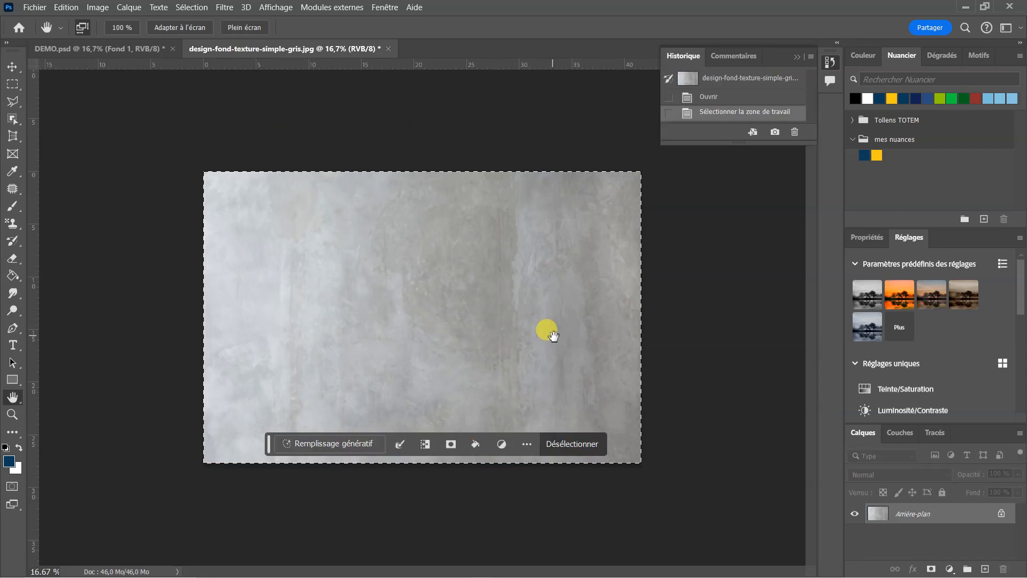
key("ctrl+a")
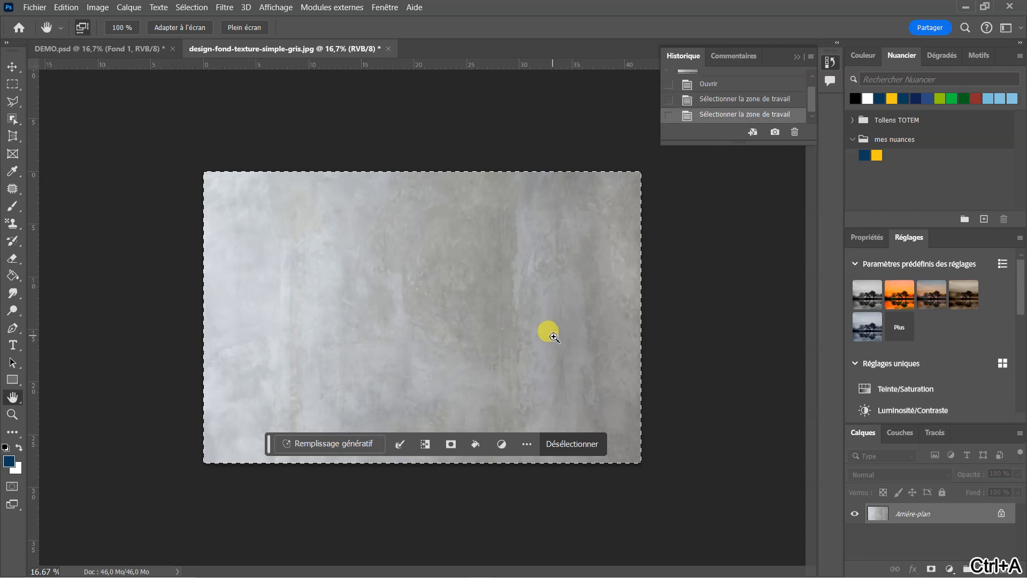
key("ctrl+c")
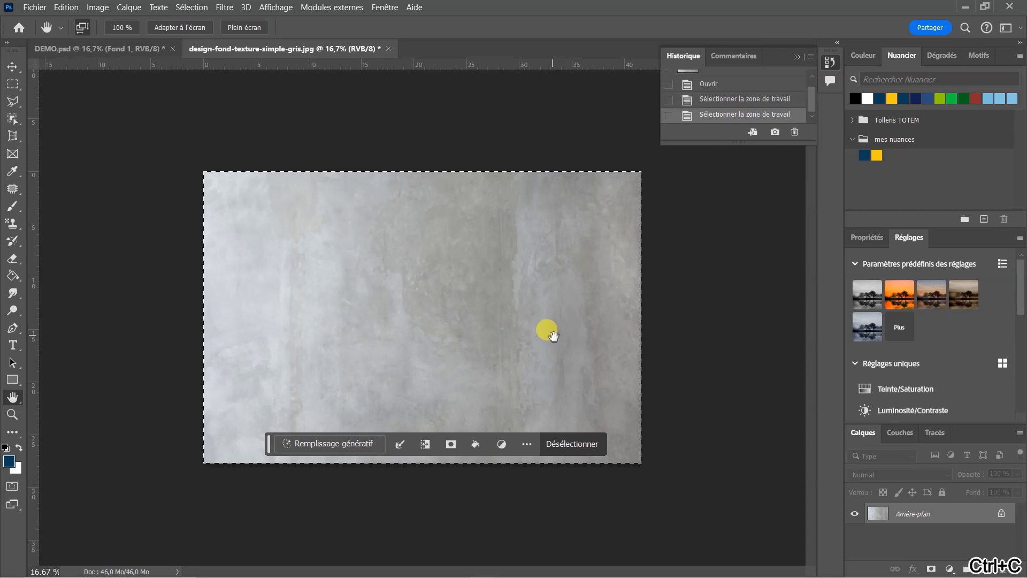
left_click(136, 52)
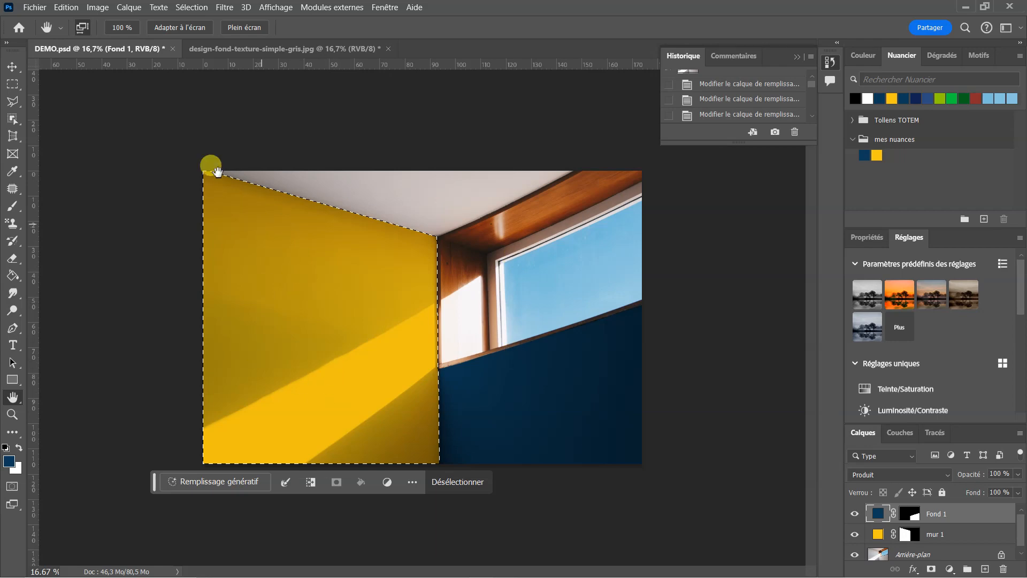
left_click(66, 7)
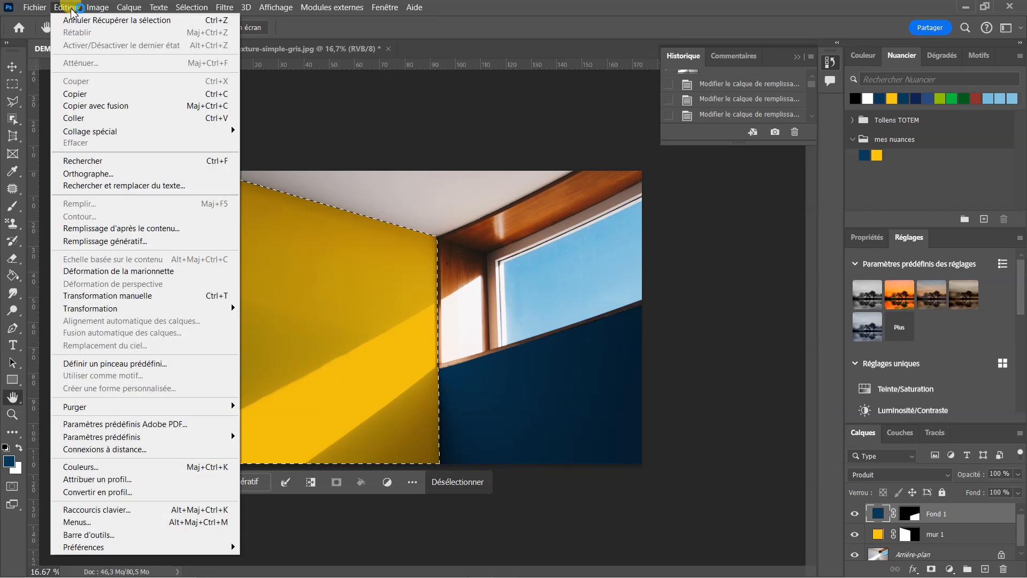
mouse_move(112, 133)
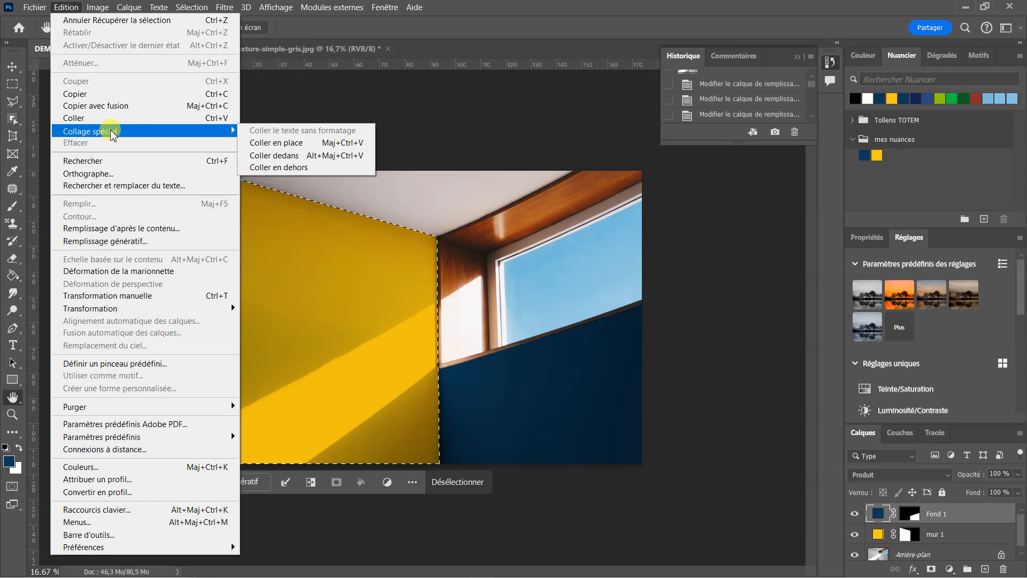
left_click(298, 155)
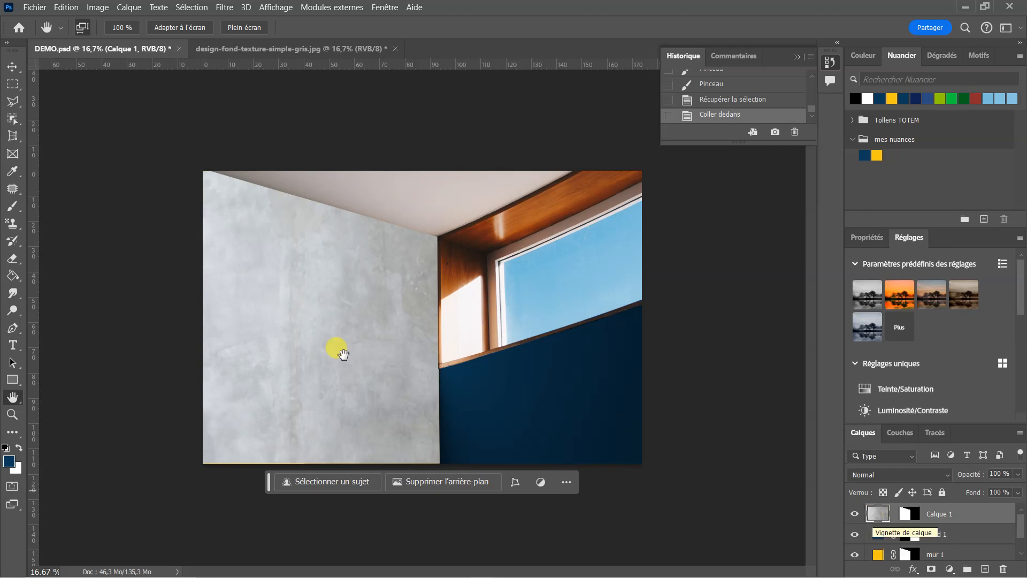
Shift the pasted concrete texture leftward within the wall mask and flip it horizontally
left_click(11, 67)
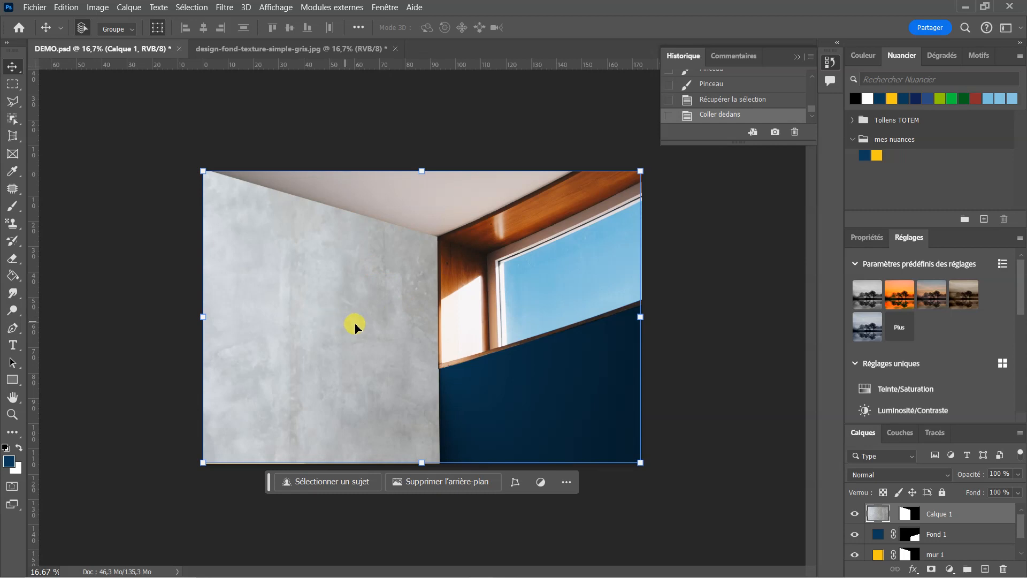
left_click_drag(355, 327, 269, 322)
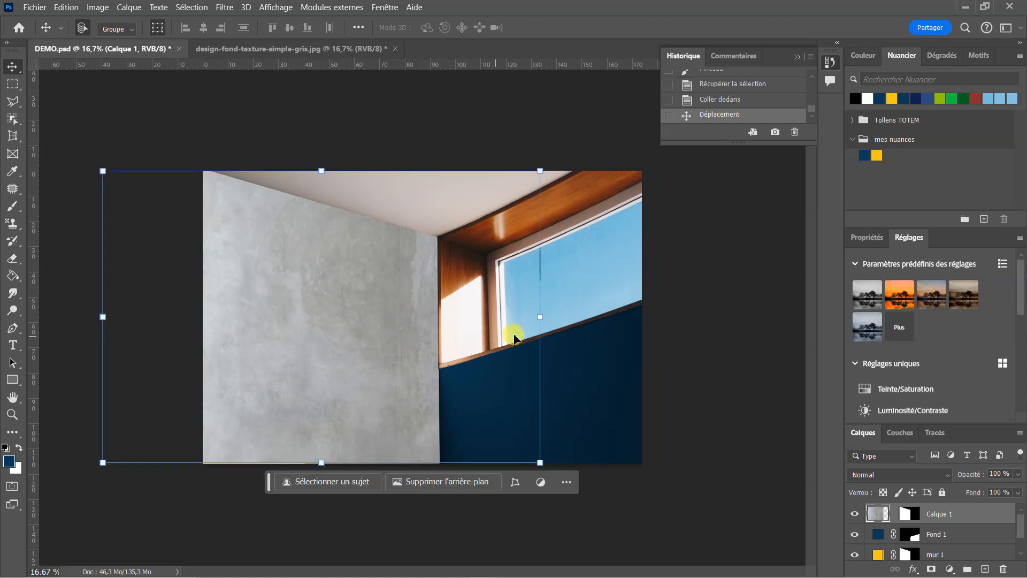
left_click_drag(314, 335, 279, 332)
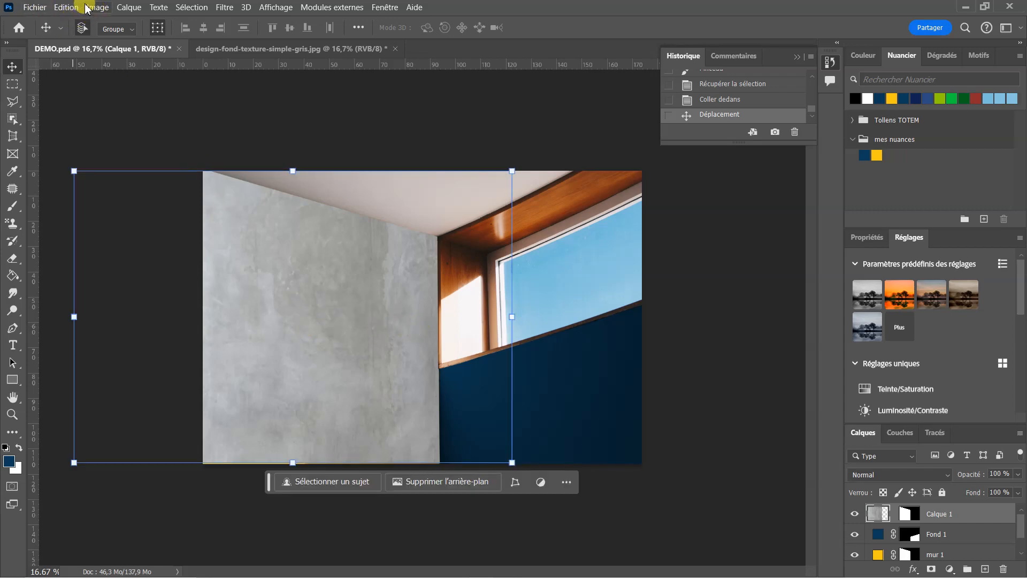
left_click(67, 7)
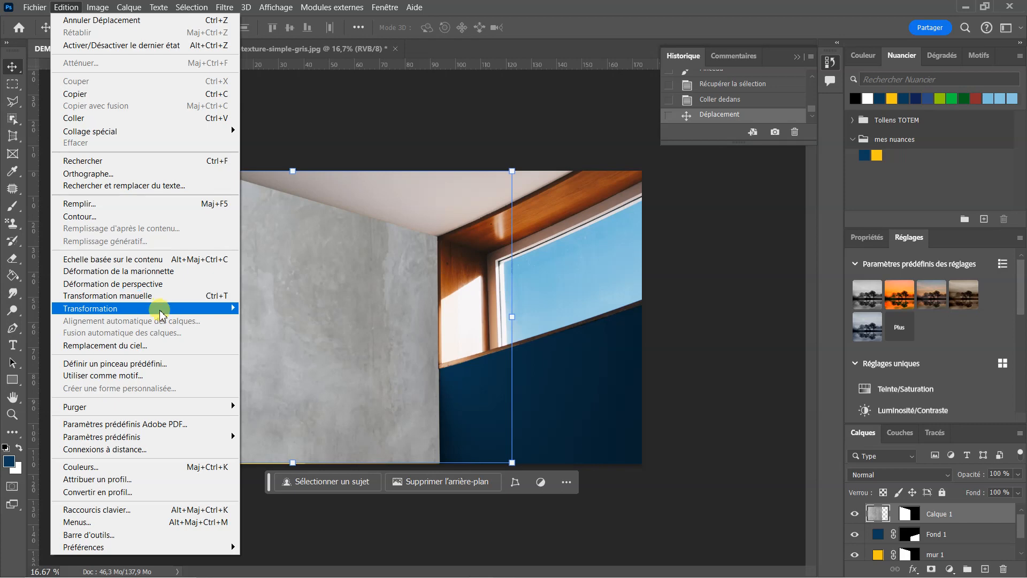
mouse_move(160, 313)
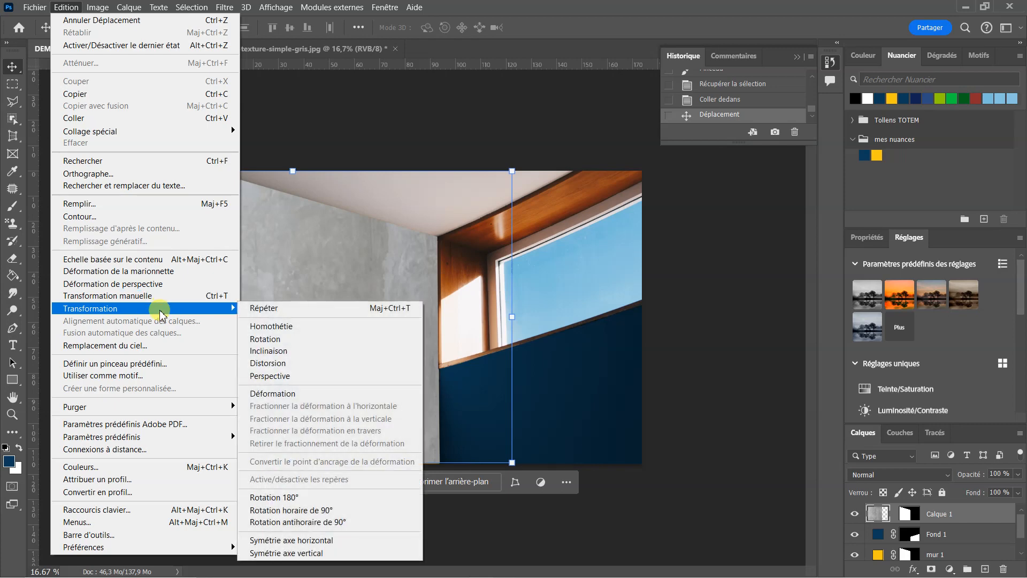
left_click(342, 541)
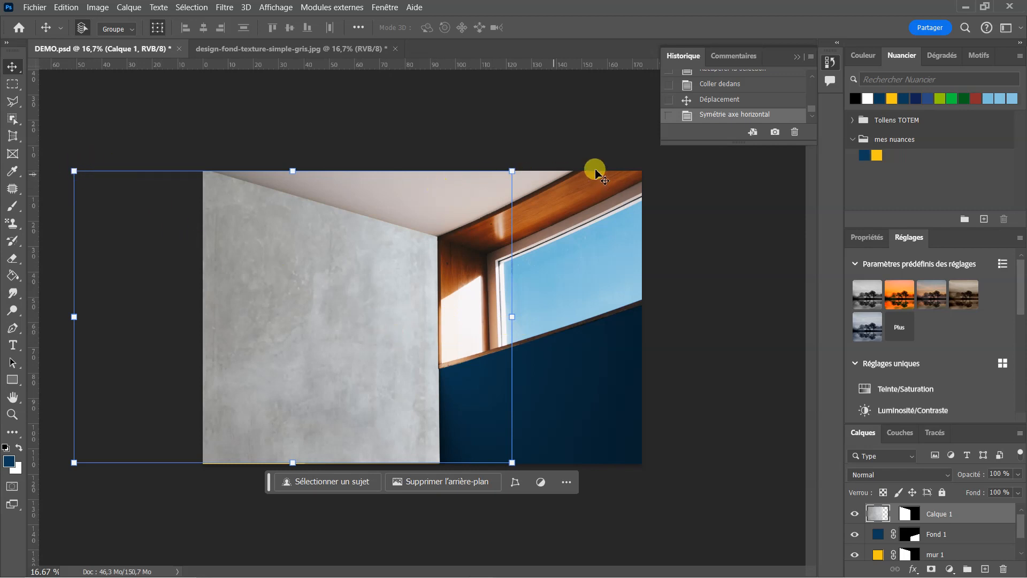
Enlarge the concrete texture to about 104.88% and distort its corners to follow the wall's perspective
left_click_drag(511, 170, 526, 150)
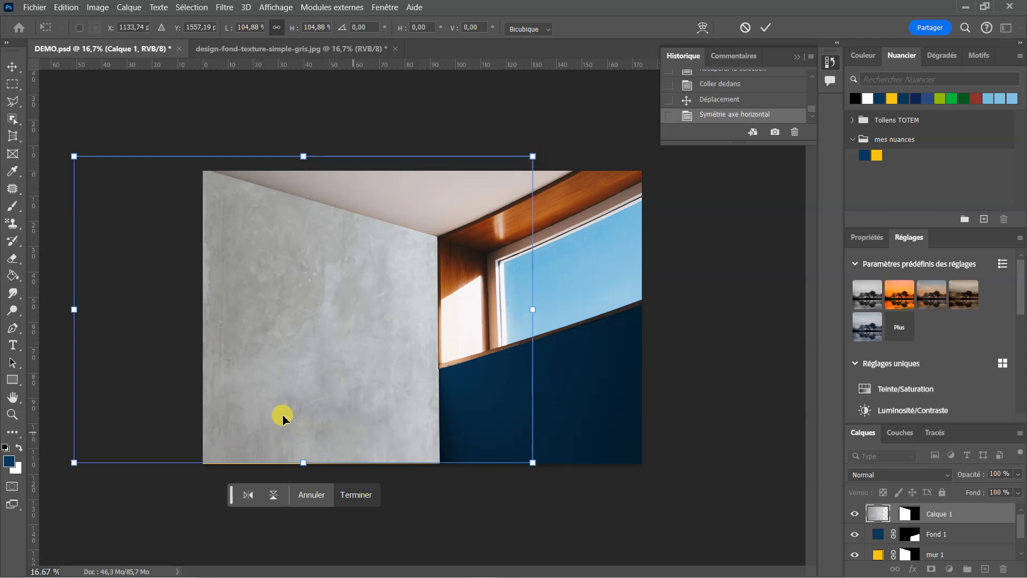
left_click(13, 67)
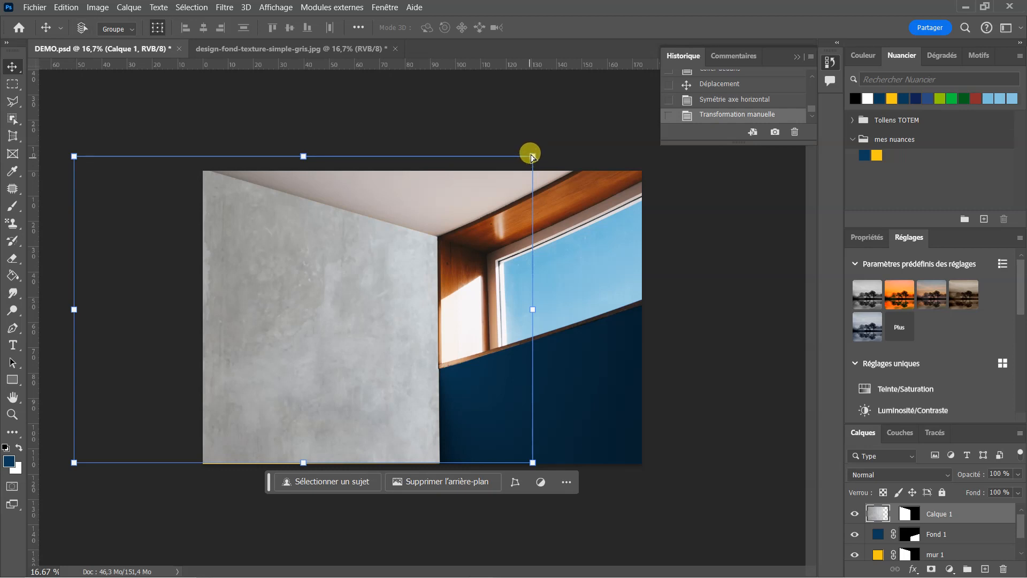
left_click_drag(533, 157, 491, 219)
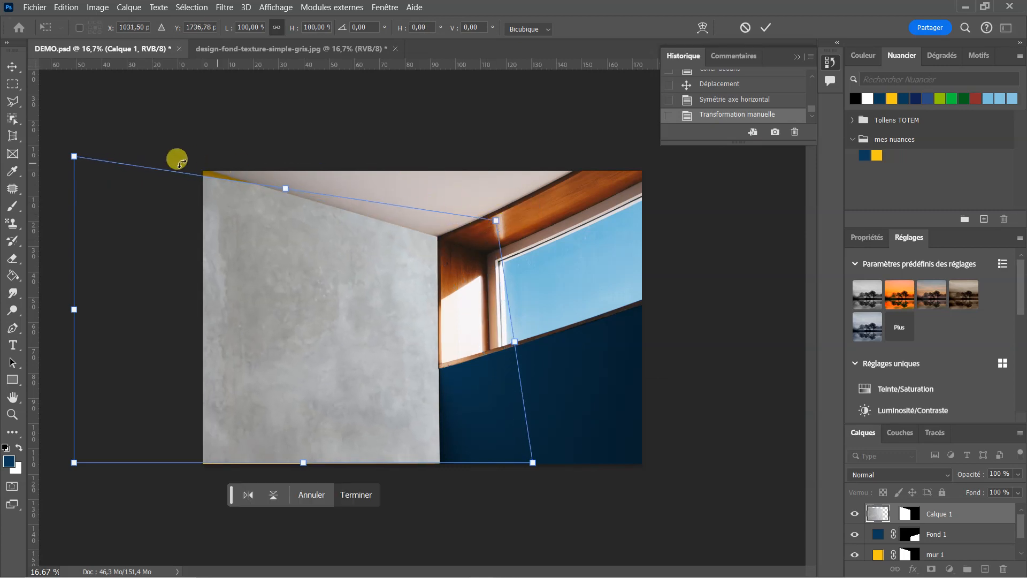
left_click_drag(75, 158, 86, 113)
left_click_drag(534, 464, 505, 471)
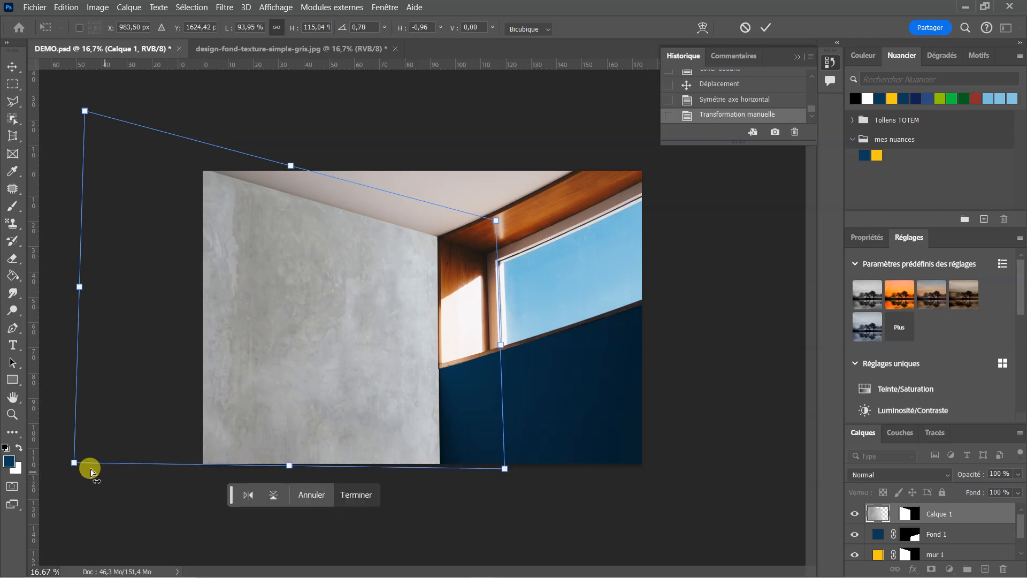
left_click_drag(75, 463, 76, 490)
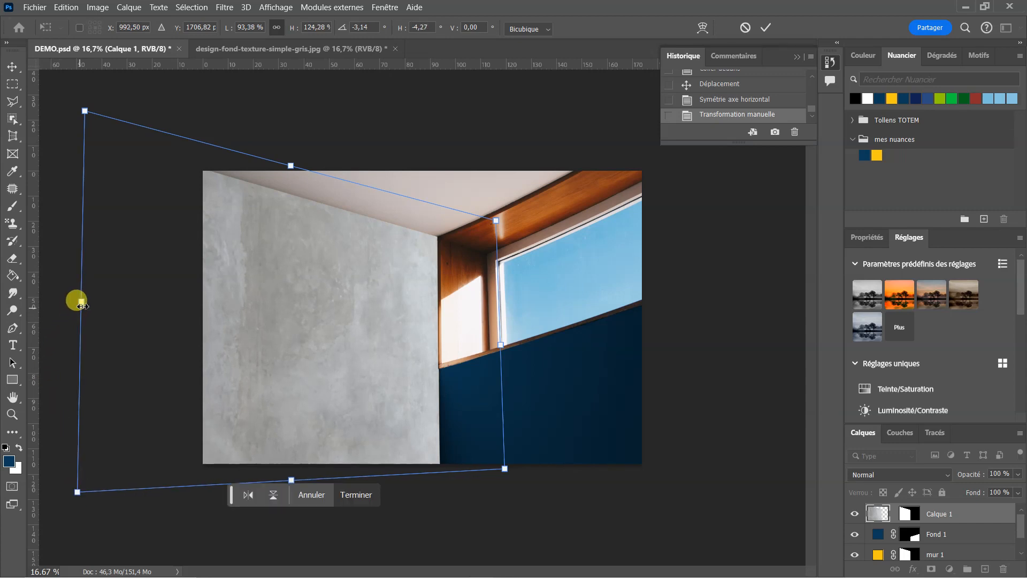
left_click_drag(94, 301, 80, 326)
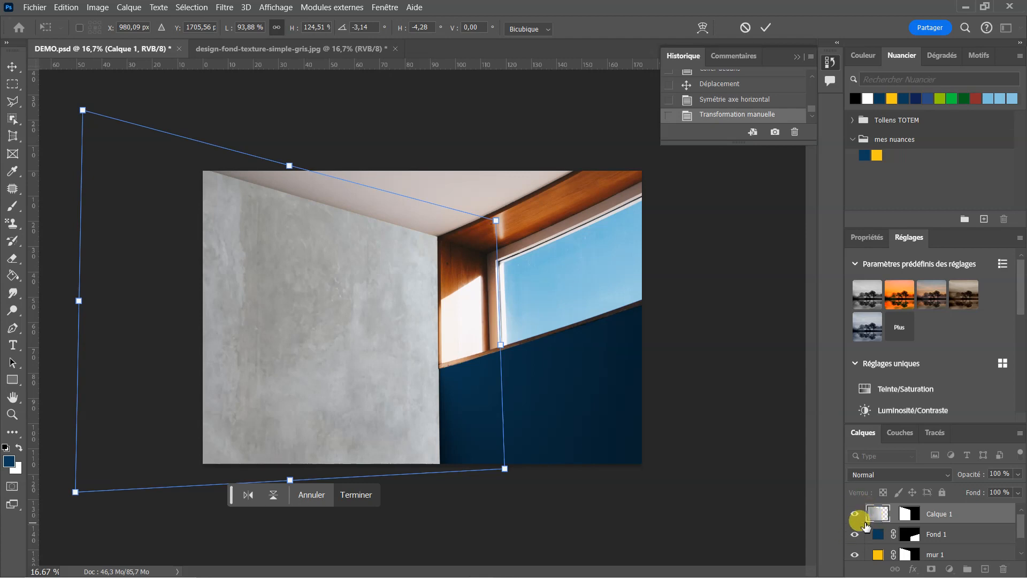
key("Return")
Hide the Fond 1 and mur 1 color layers, and set the concrete texture layer's blend mode to Produit
left_click(854, 534)
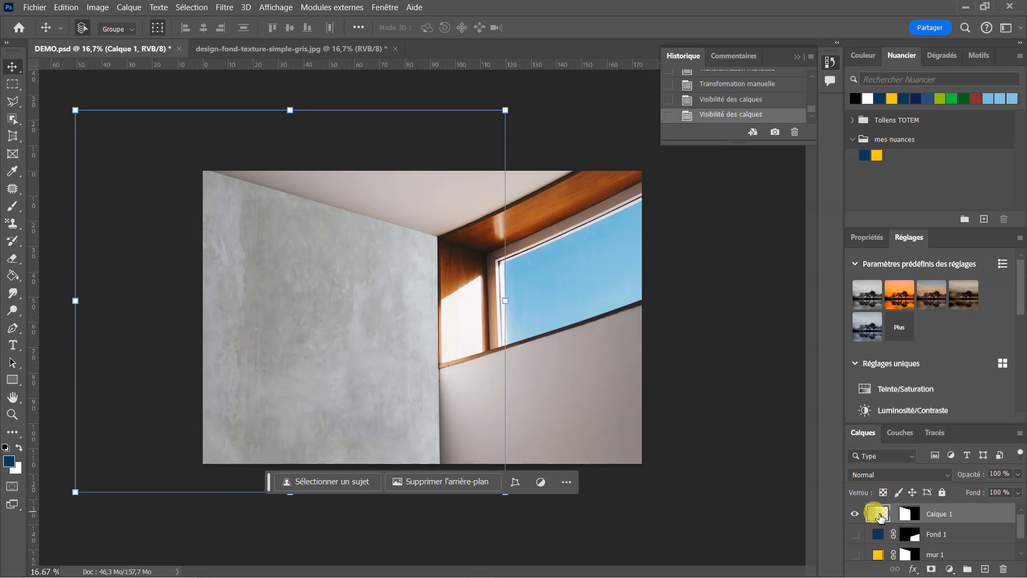
left_click(943, 475)
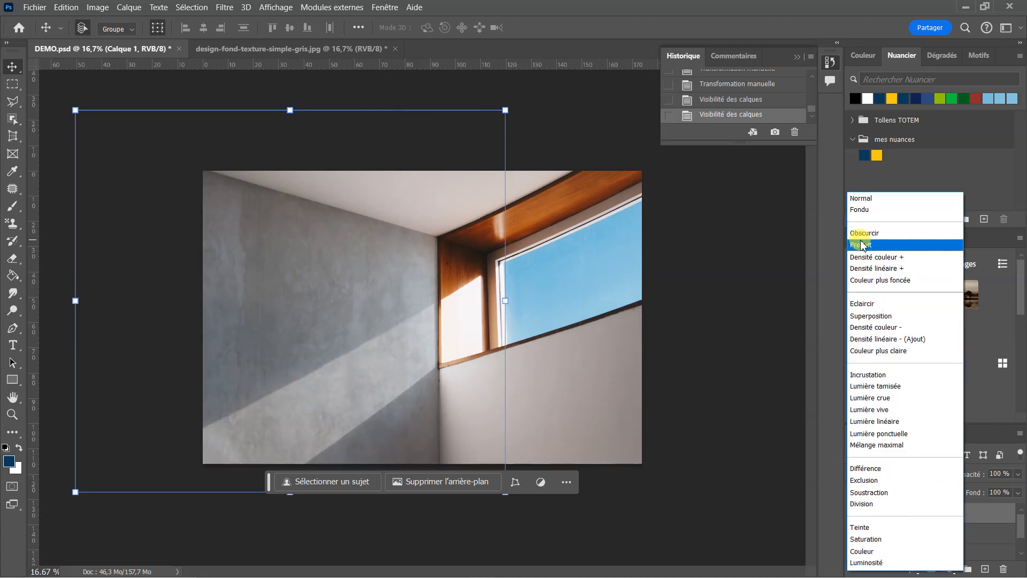
left_click(862, 245)
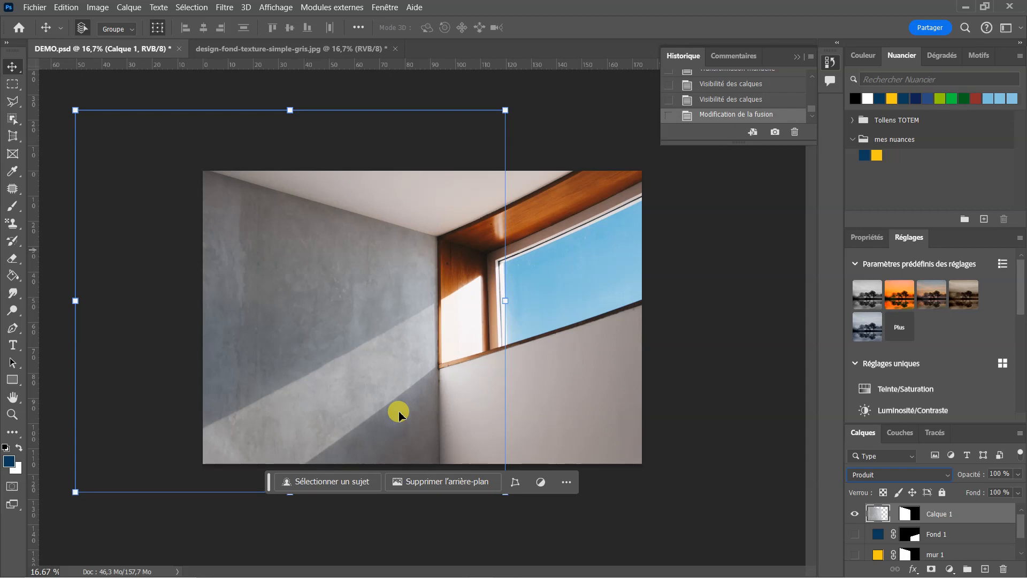
left_click(653, 519)
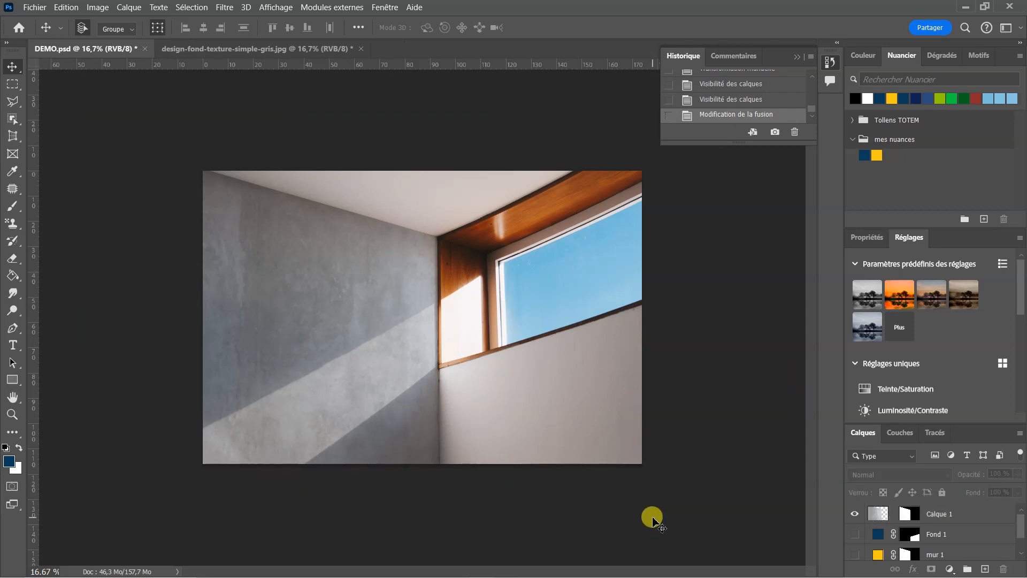
left_click(878, 518)
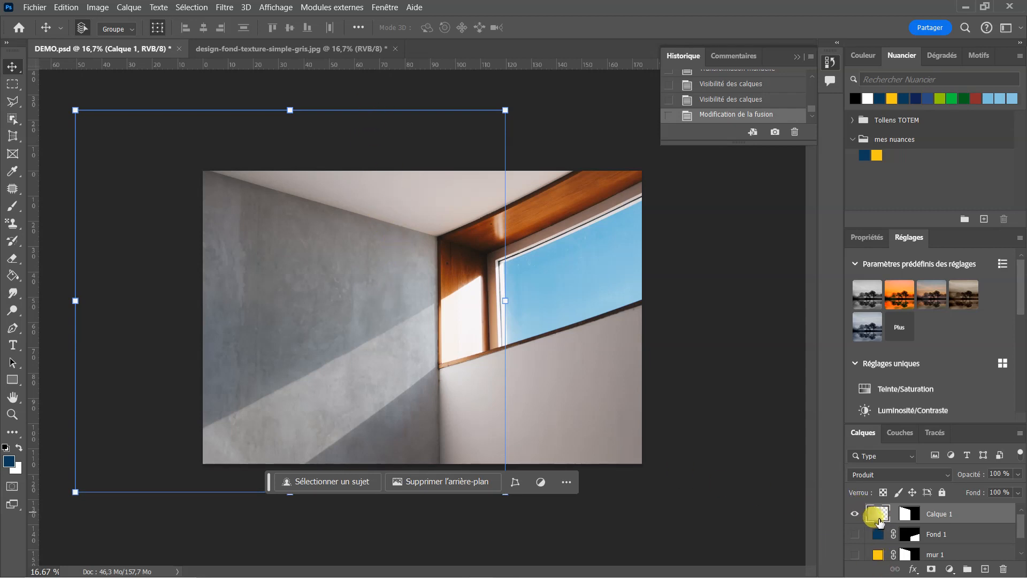
left_click(427, 538)
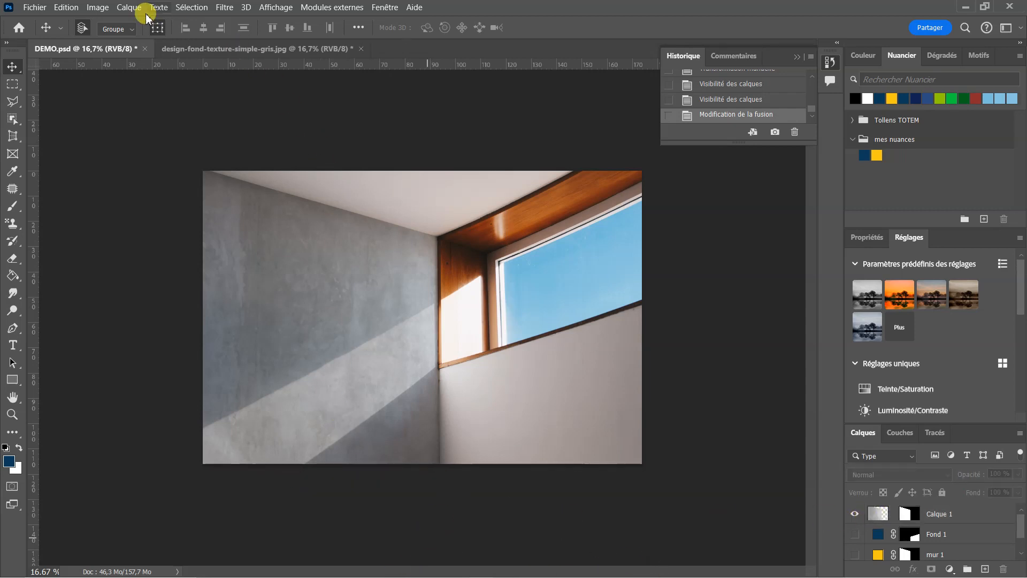
Load the mur 1 channel again as a new selection around the concrete wall
left_click(192, 8)
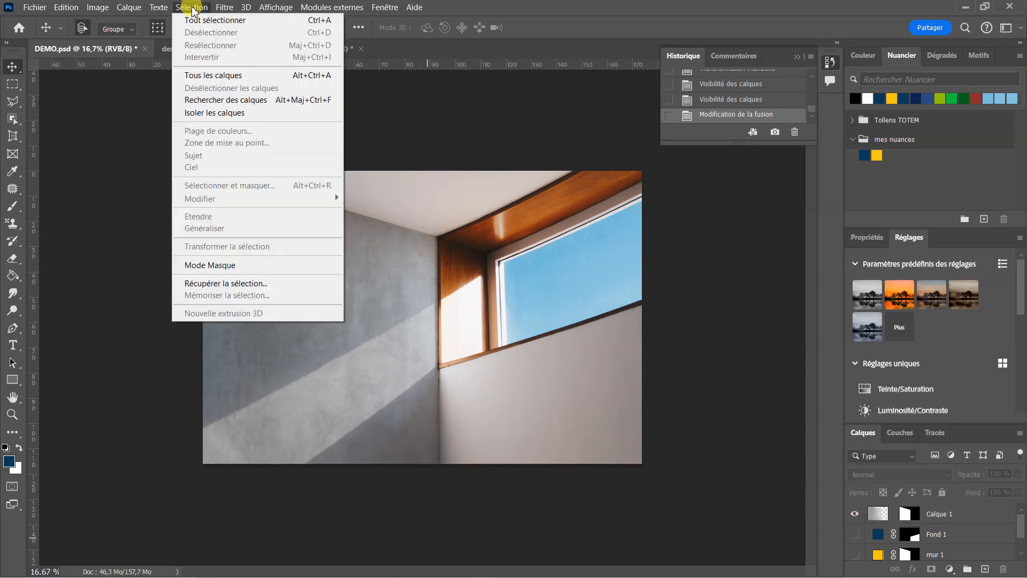
left_click(230, 283)
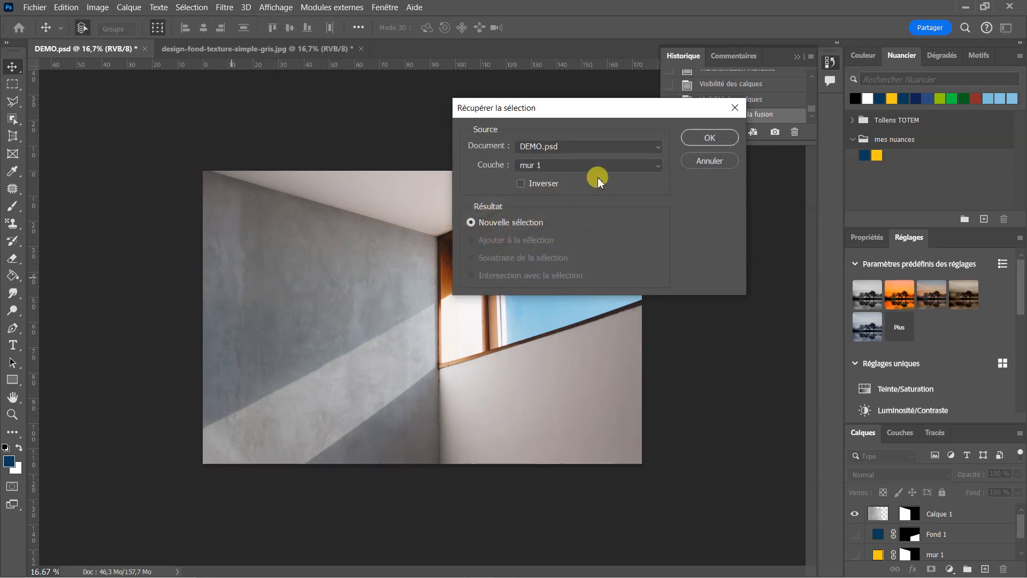
left_click(709, 137)
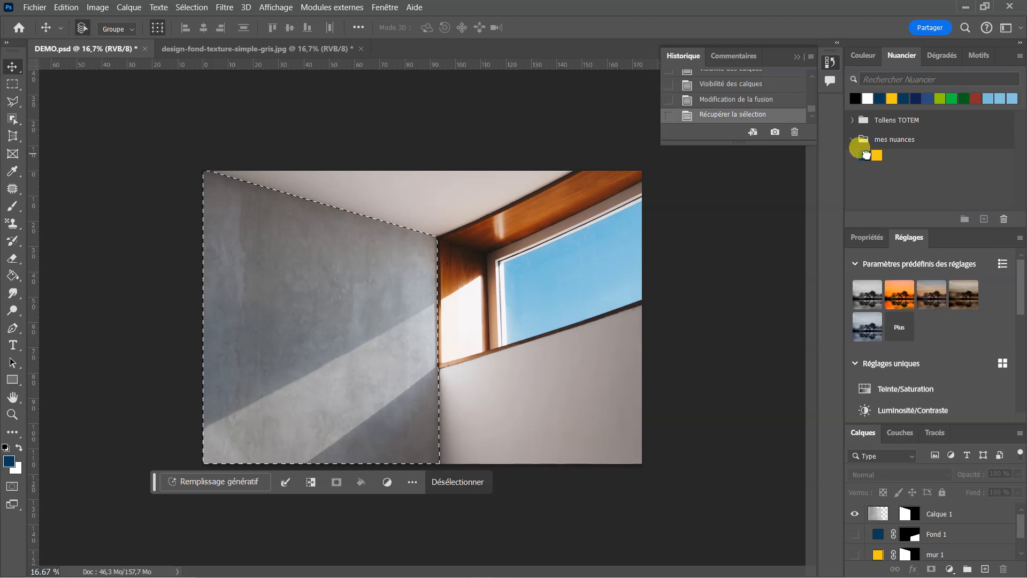
Set the foreground color to the dark blue swatch in the mes nuances group
left_click(865, 155)
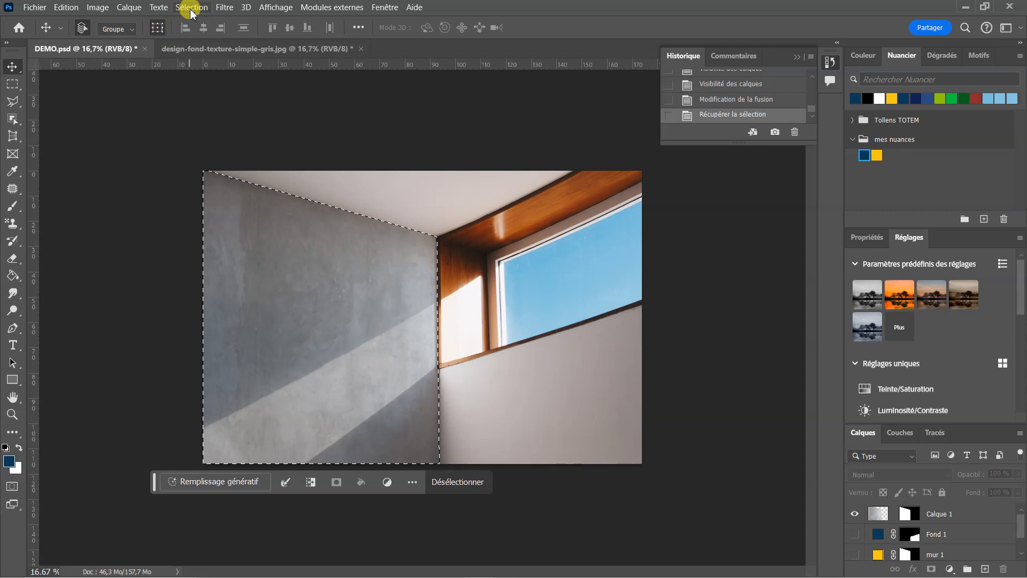
left_click(127, 8)
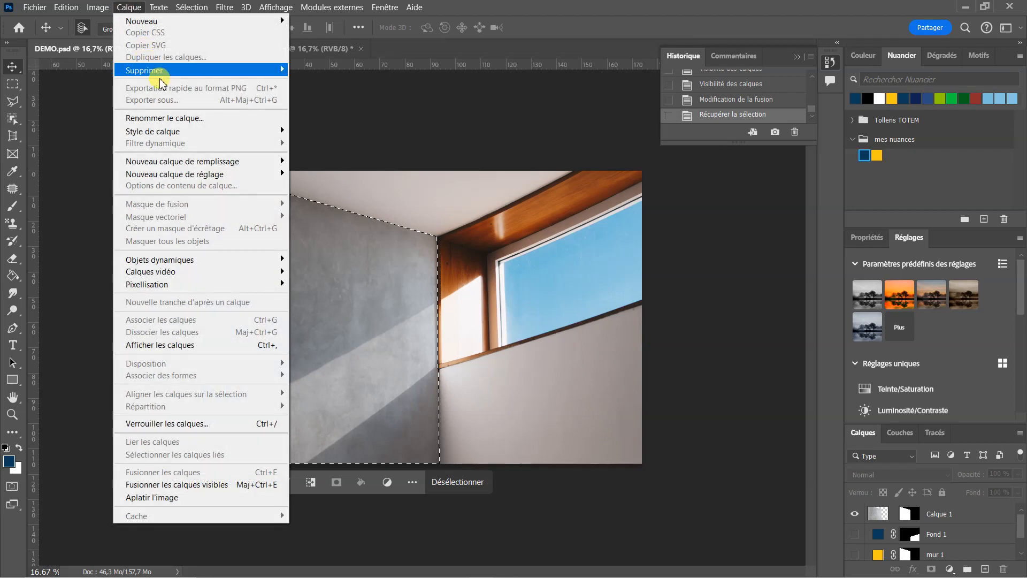
mouse_move(194, 178)
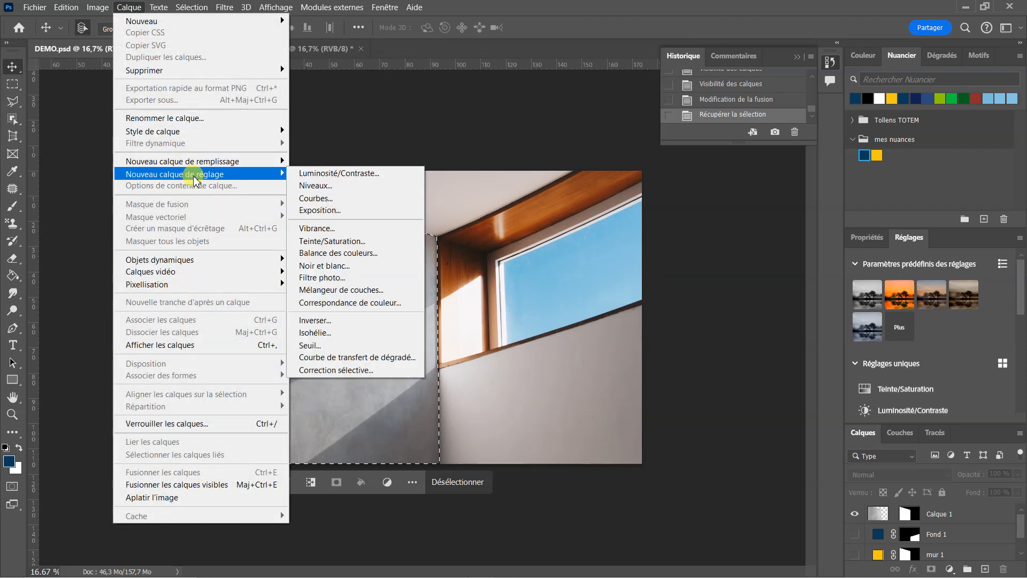
left_click(328, 242)
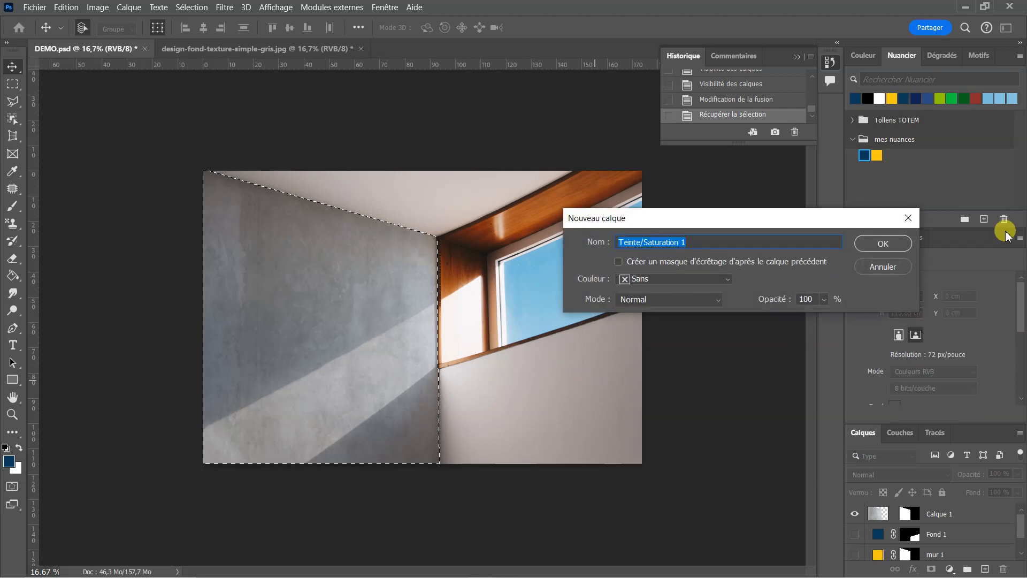
left_click(881, 245)
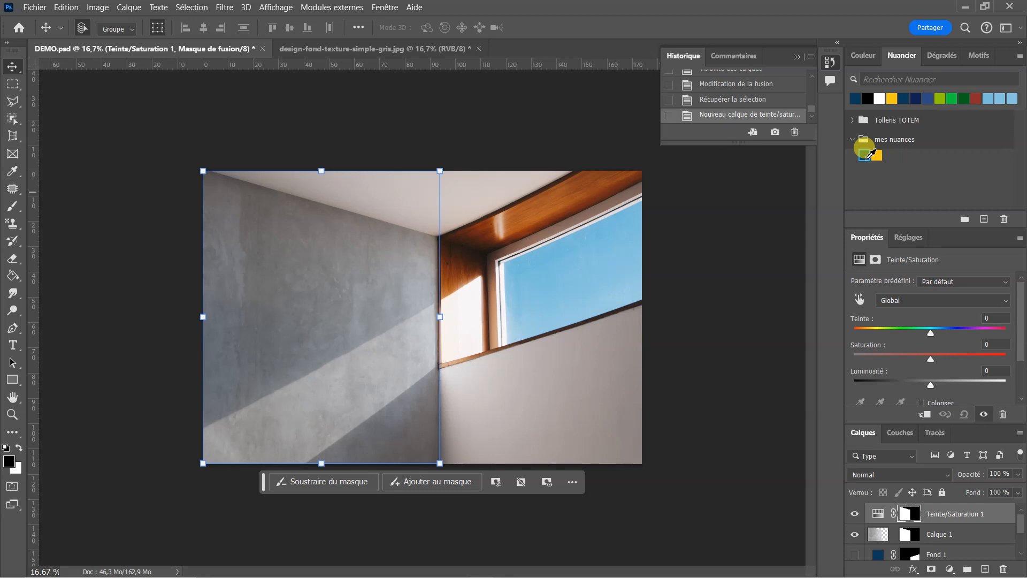
left_click(866, 156)
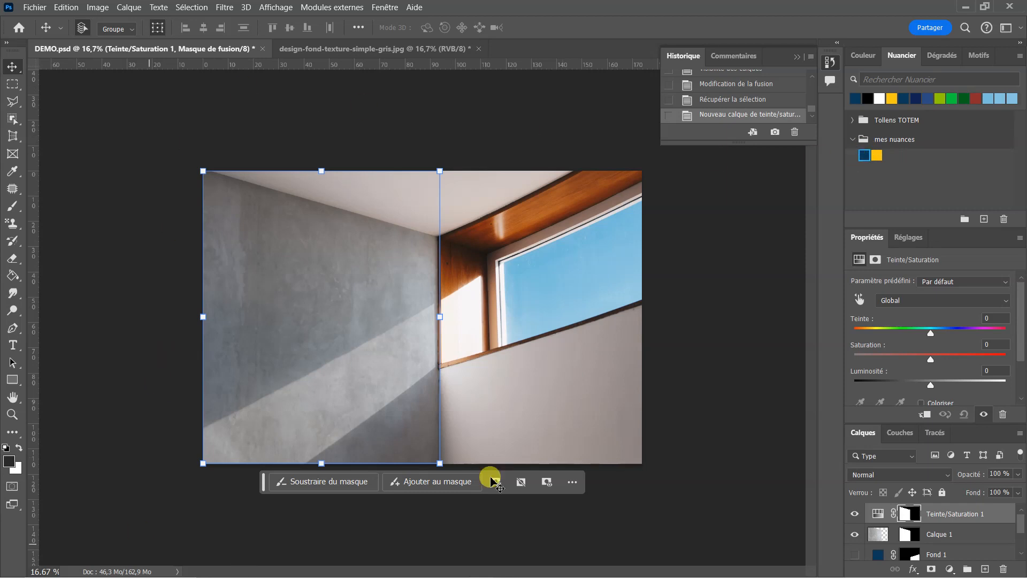
left_click(190, 7)
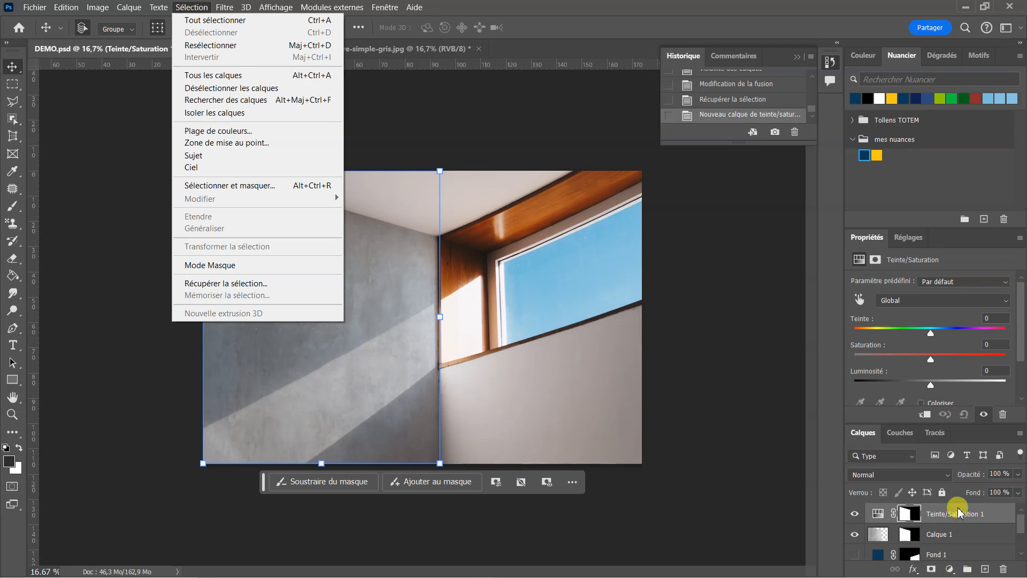
left_click(958, 512)
left_click(958, 514)
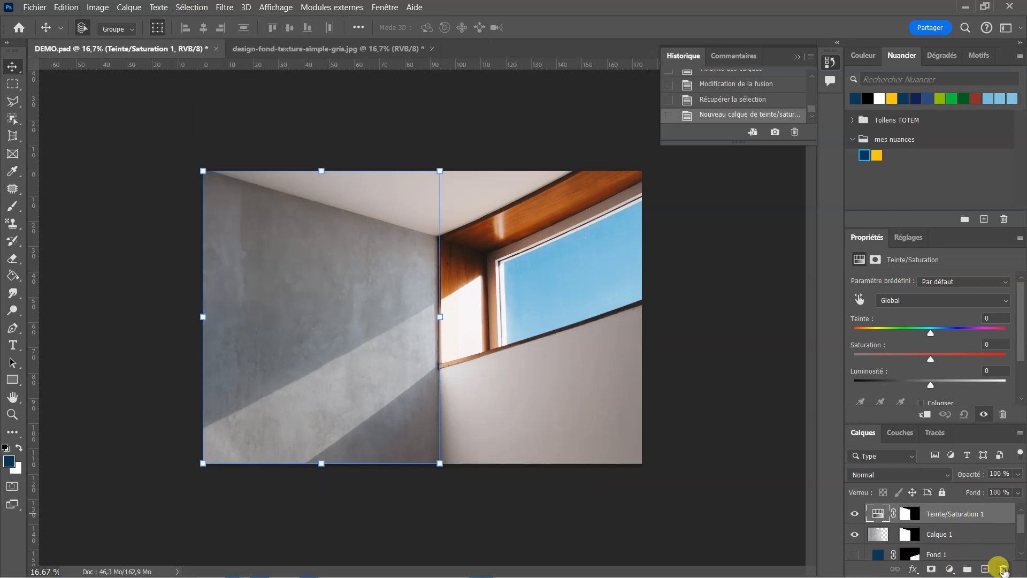
left_click(1003, 570)
left_click(486, 230)
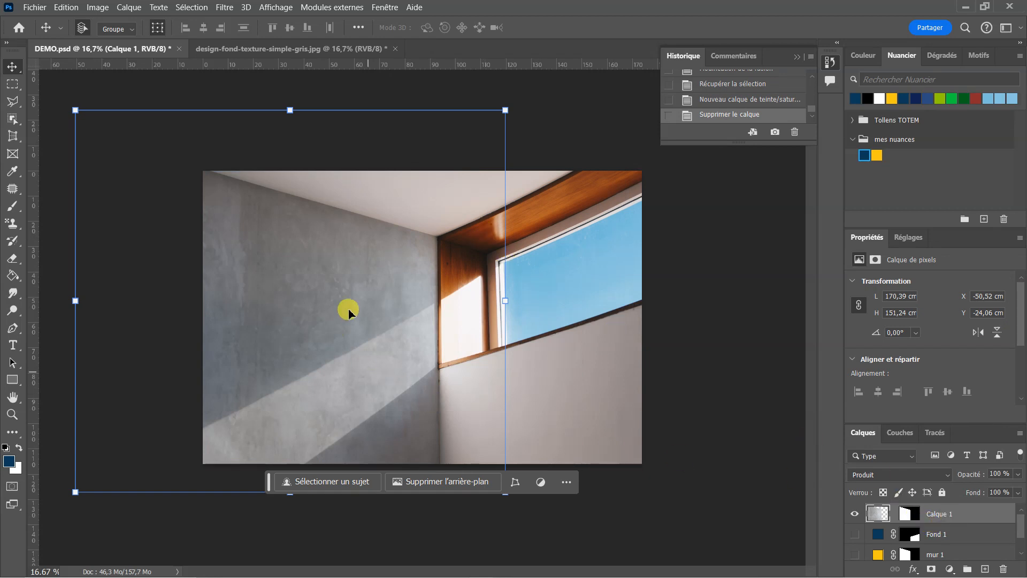
left_click(554, 134)
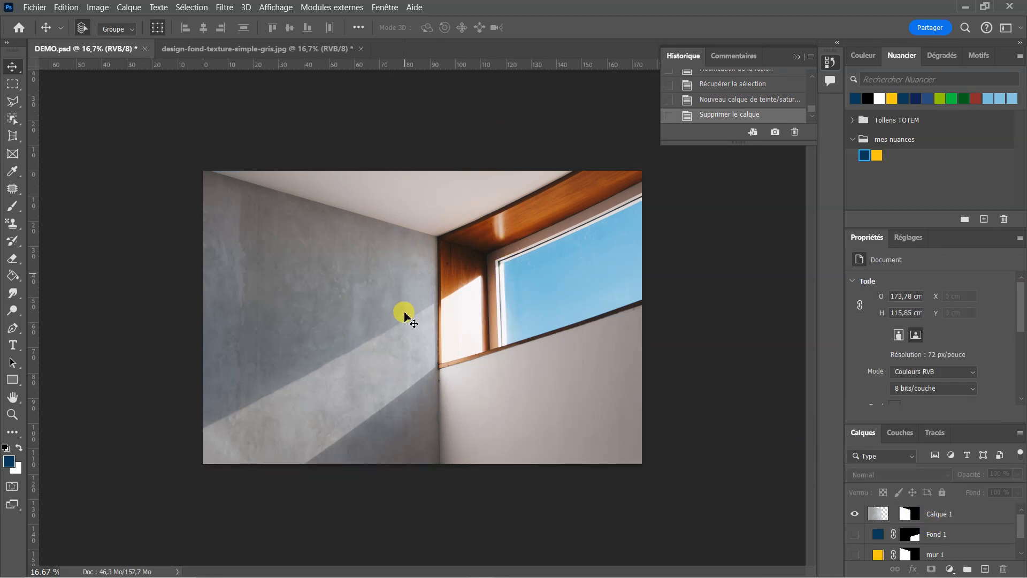
Load the mur 1 channel of DEMO.psd as a new selection to outline the concrete wall again
left_click(197, 11)
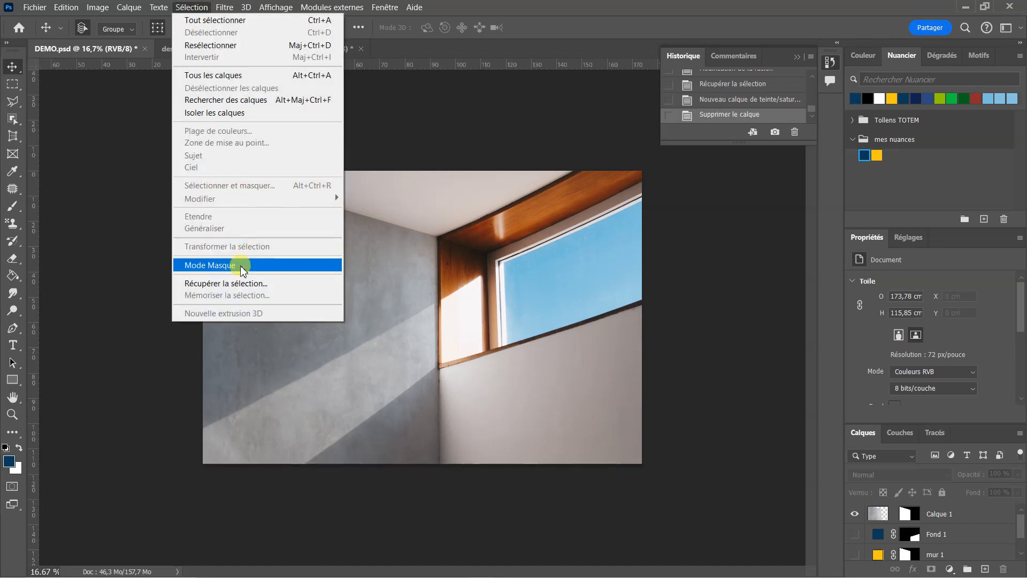
left_click(237, 289)
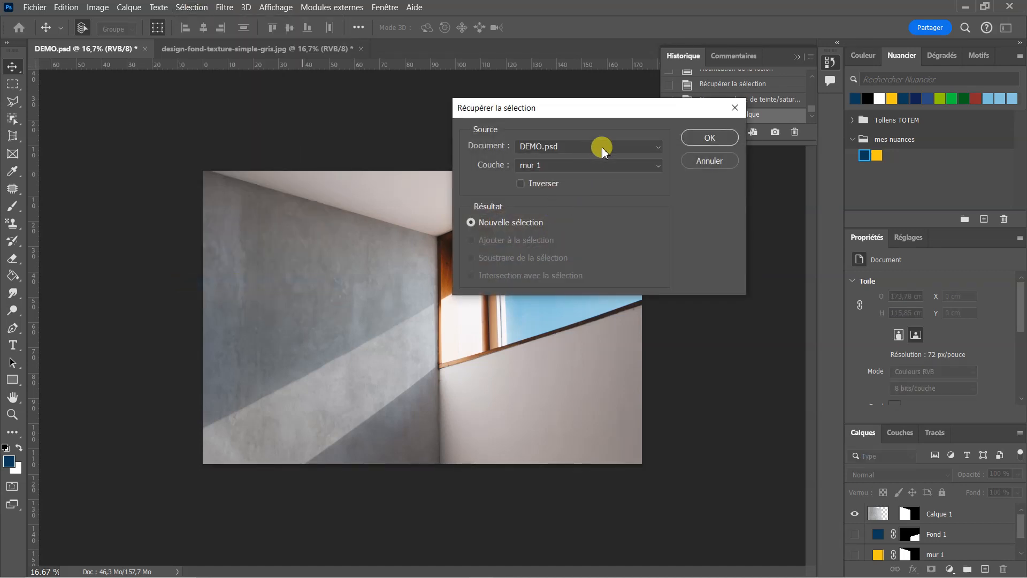
left_click(705, 139)
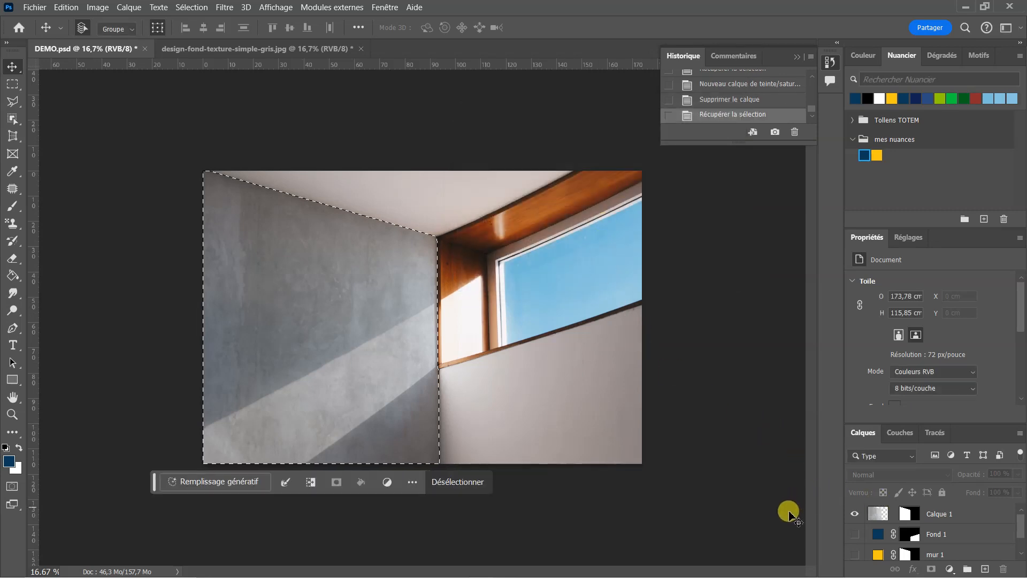
Confirm 0b3b5a as the foreground color and add a Teinte/Saturation adjustment layer above Calque 1, limited to the wall selection
left_click(983, 517)
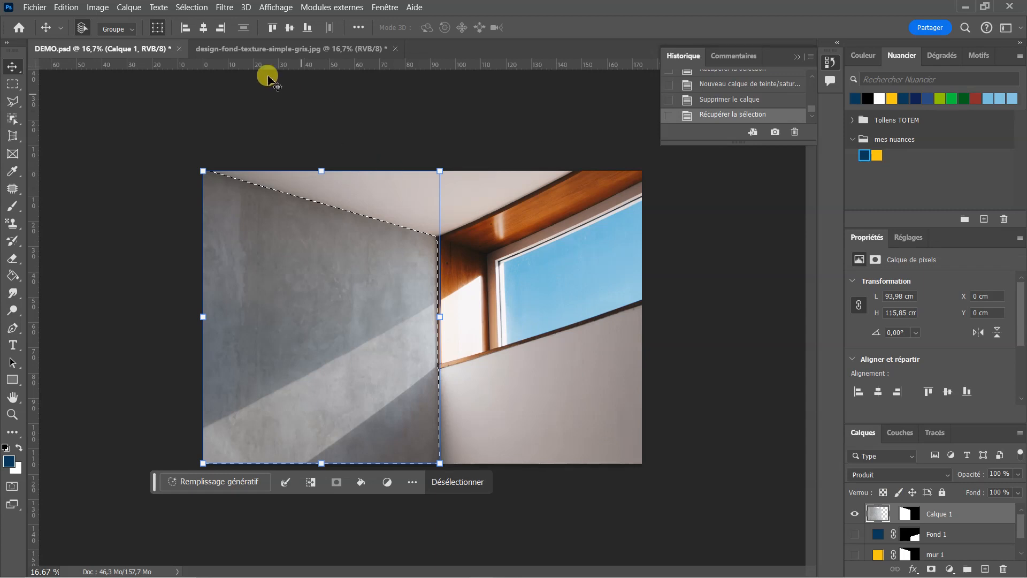
left_click(9, 461)
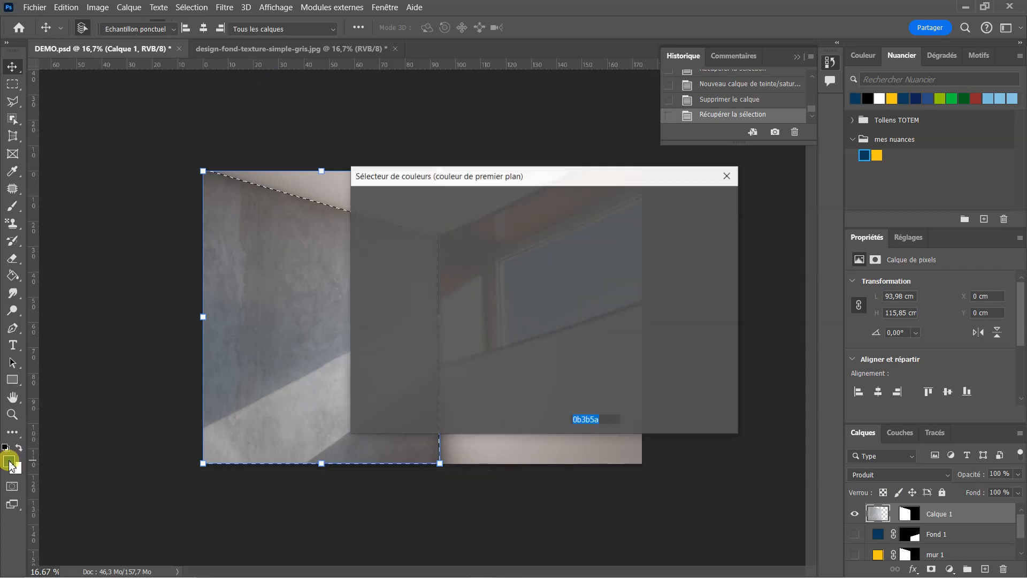
left_click(676, 202)
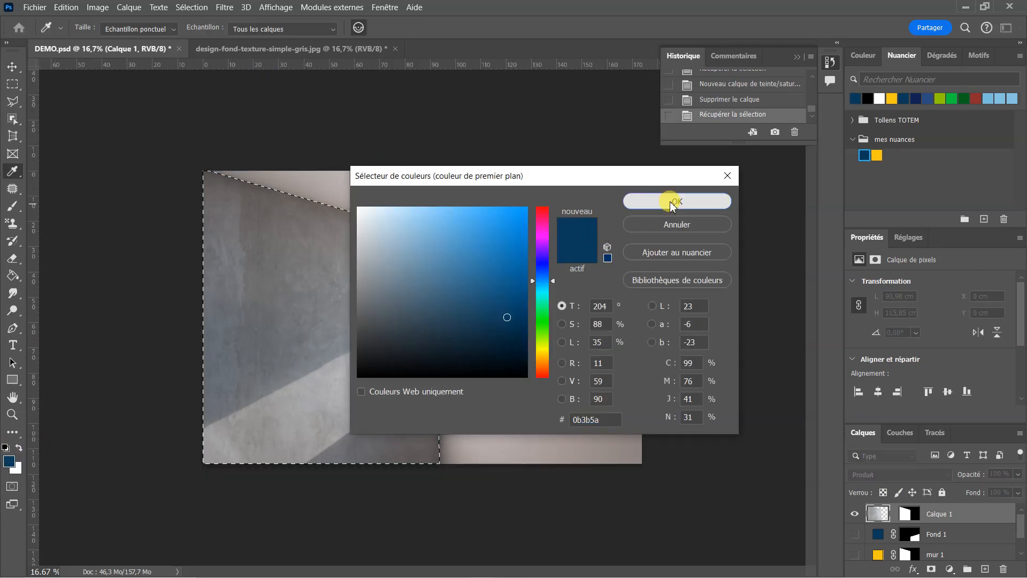
key("v")
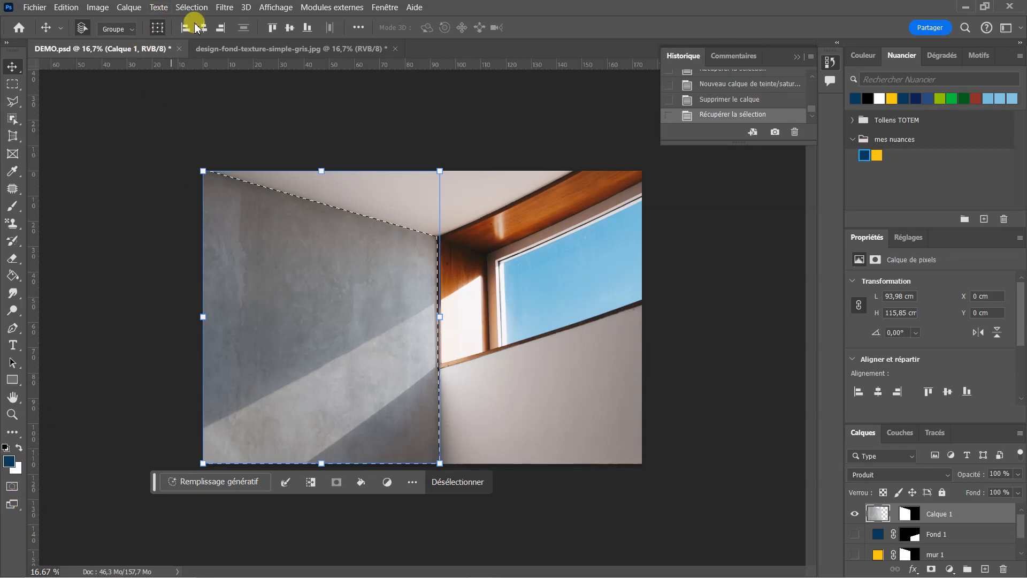
left_click(128, 7)
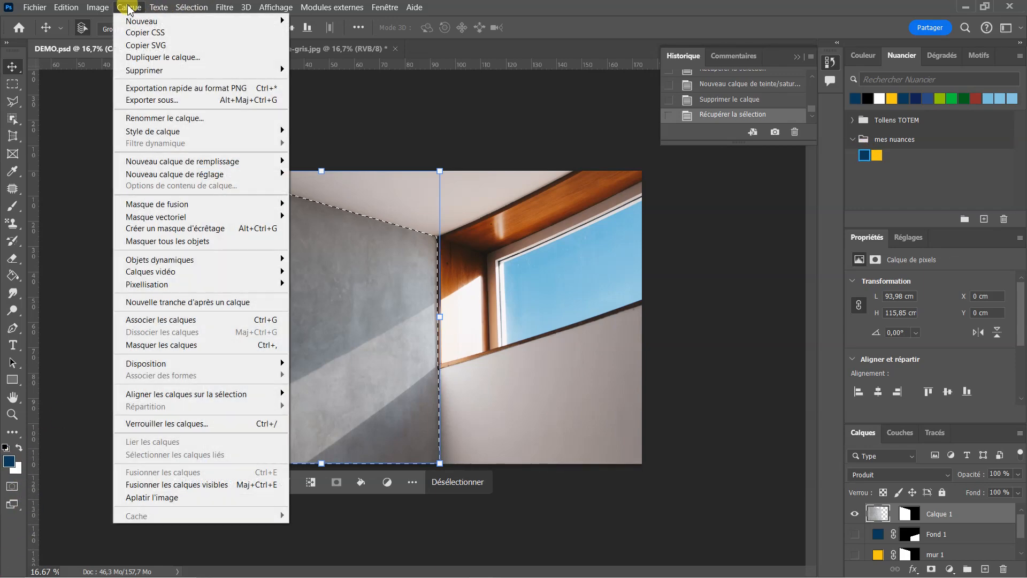
mouse_move(199, 179)
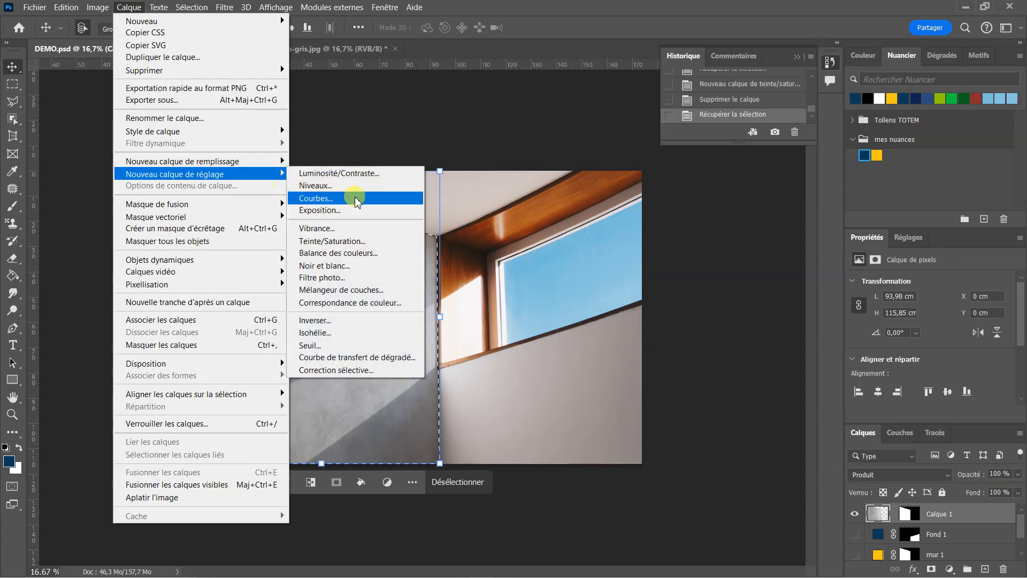
left_click(362, 243)
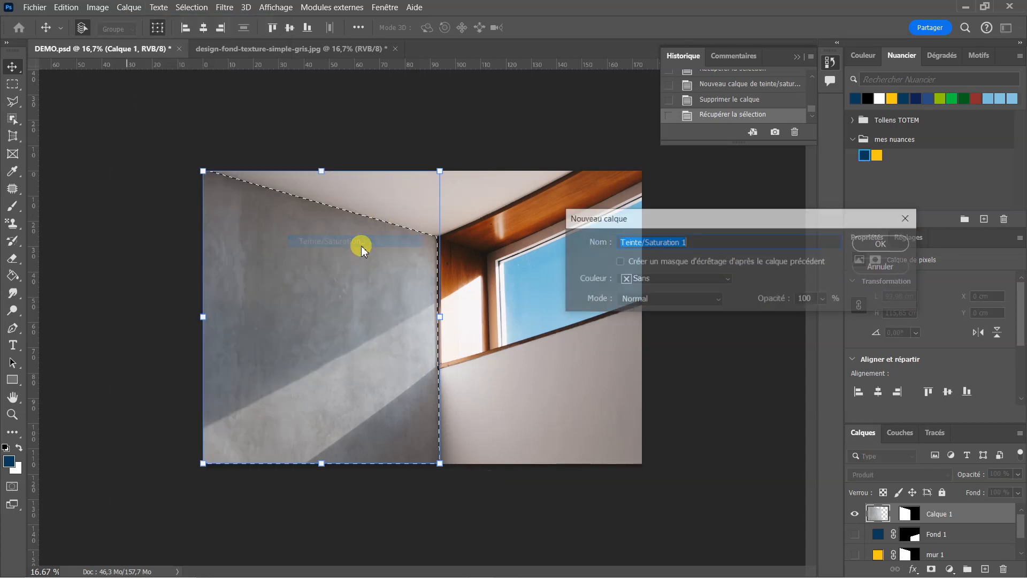
left_click(878, 243)
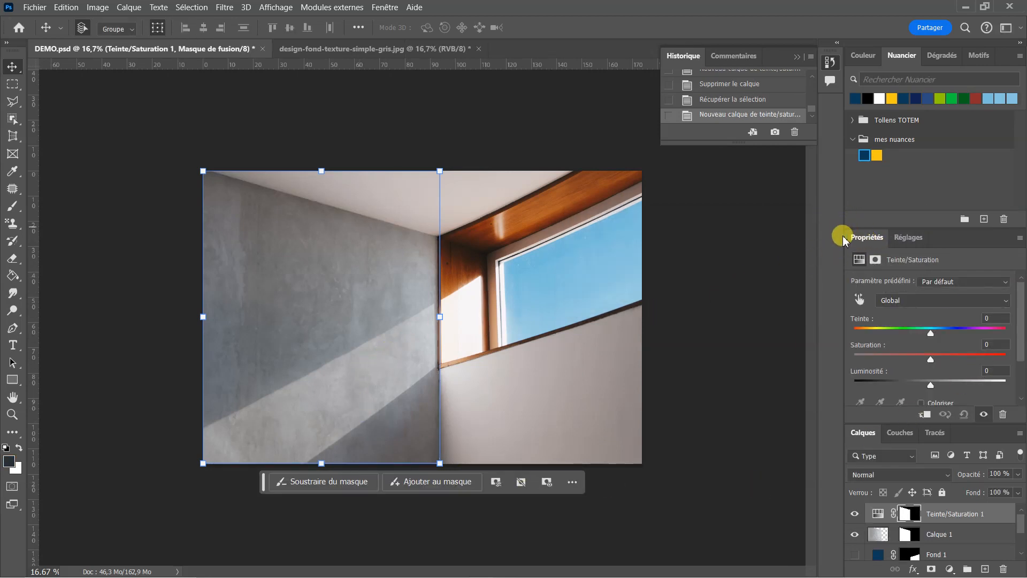
Widen the adjustment settings area and enable Coloriser on the Teinte/Saturation layer to tint the wall blue
left_click_drag(837, 237, 734, 234)
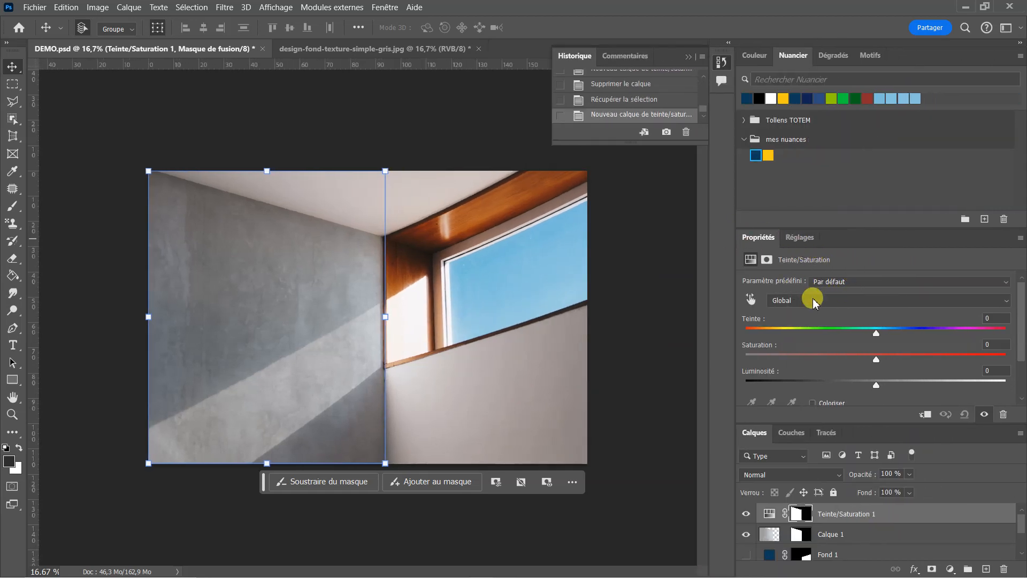
scroll(853, 339, "down", 3)
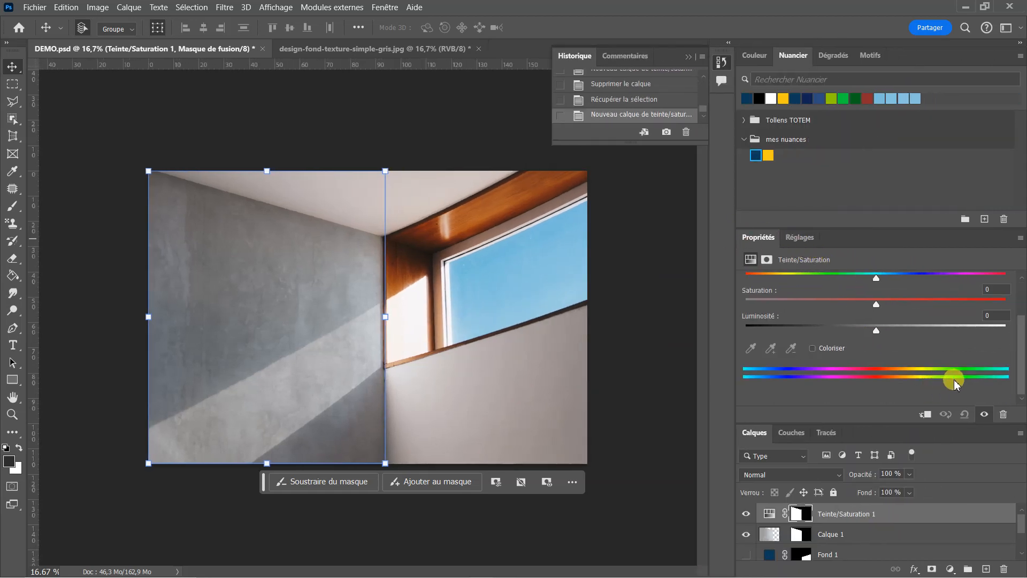
left_click(813, 348)
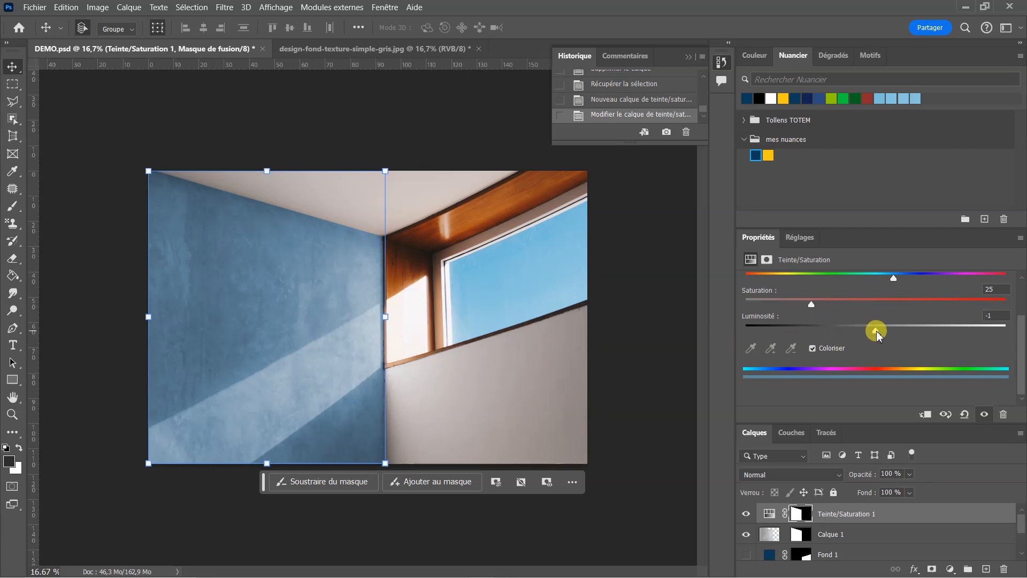
Darken the wall's blue tint with a luminosity of about -57 and a saturation of about 27
left_click_drag(877, 332, 814, 332)
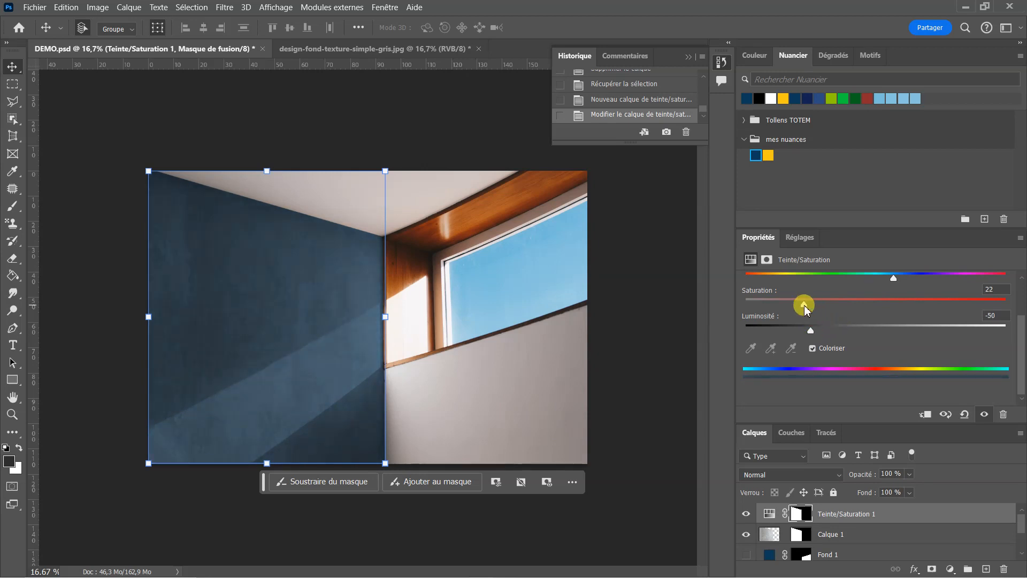
left_click_drag(807, 309, 801, 332)
left_click_drag(897, 282, 894, 284)
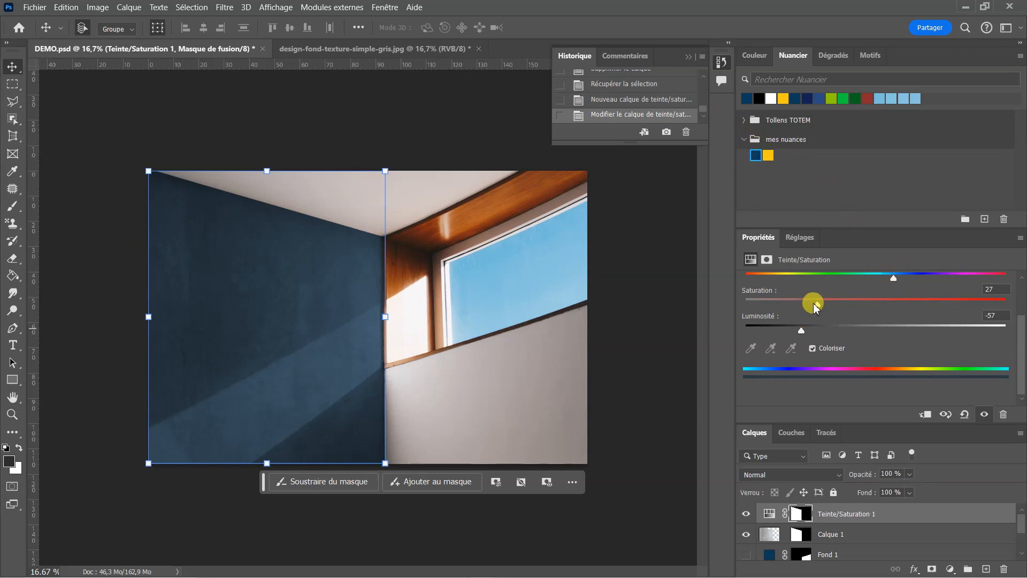
left_click_drag(817, 305, 801, 330)
left_click(806, 330)
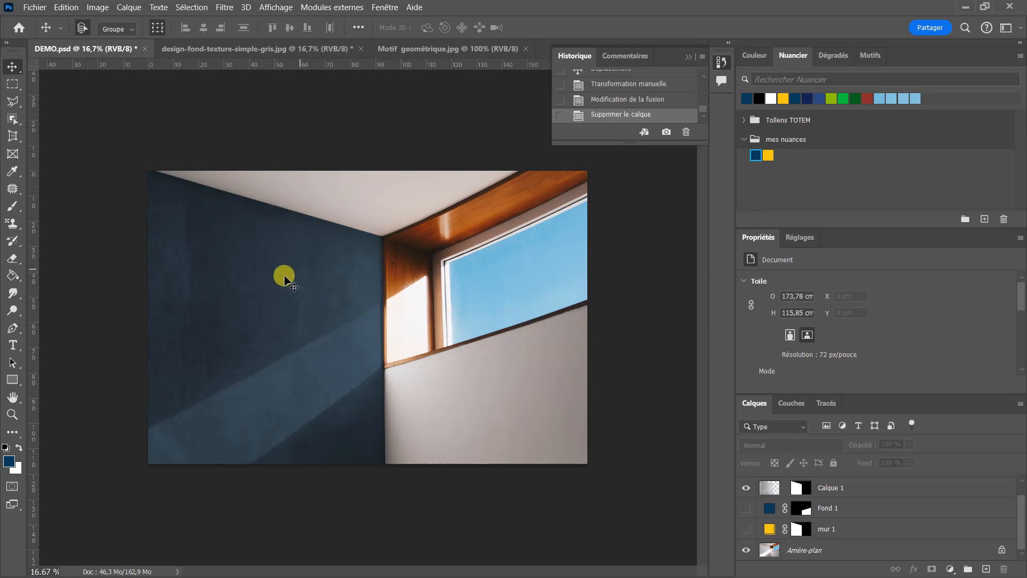
Select the entire triangle pattern image in Motif geométrique.jpg and copy it
left_click(423, 48)
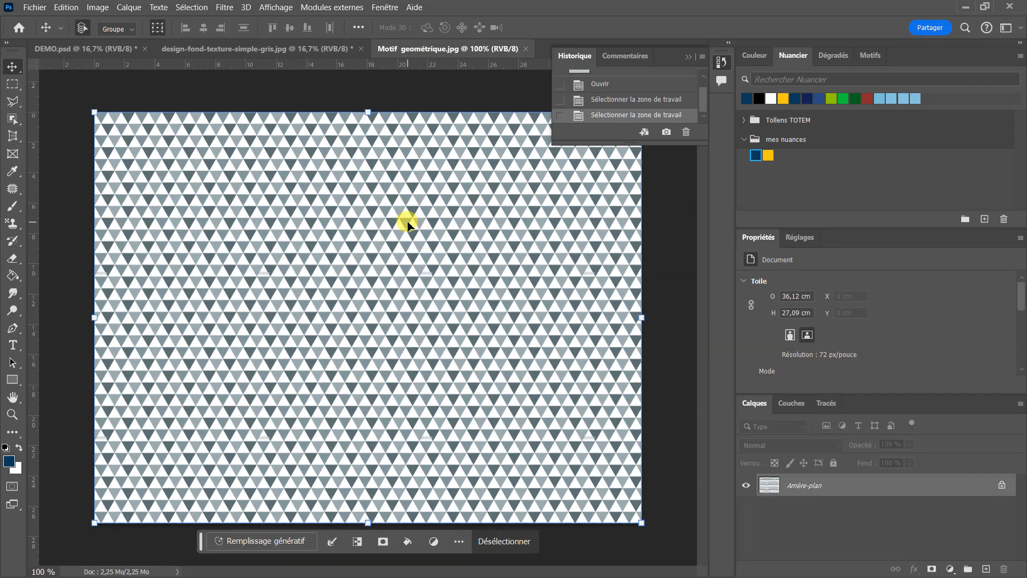
key("ctrl+a")
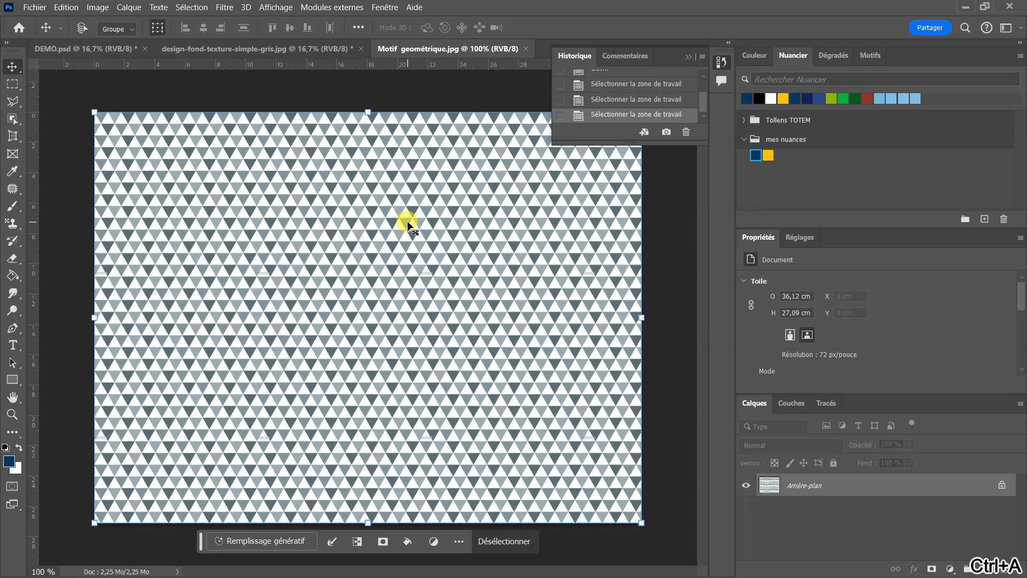
key("ctrl+c")
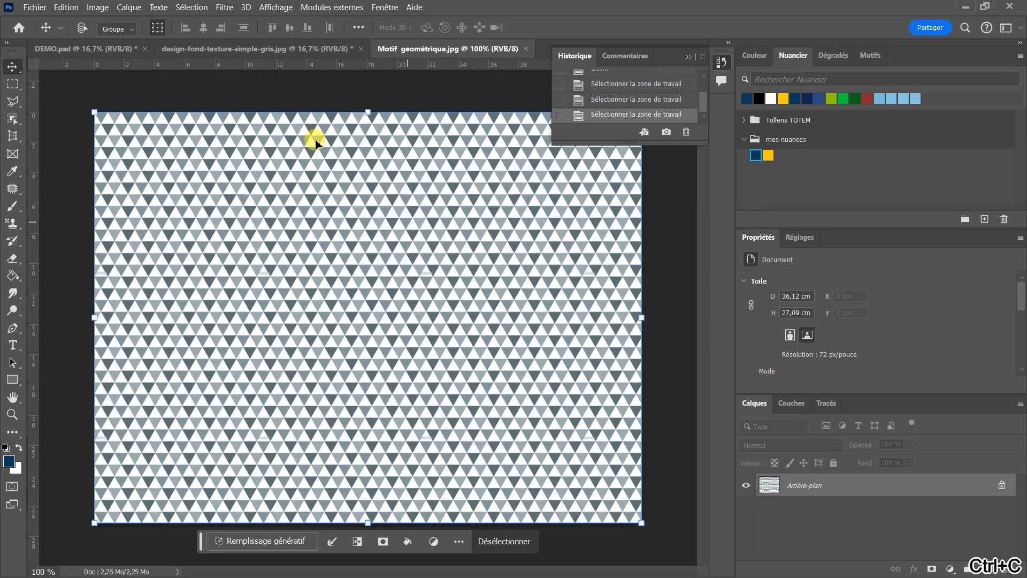
Return to DEMO.psd and load the Fond 1 layer mask as a selection around the wall below the window
left_click(221, 50)
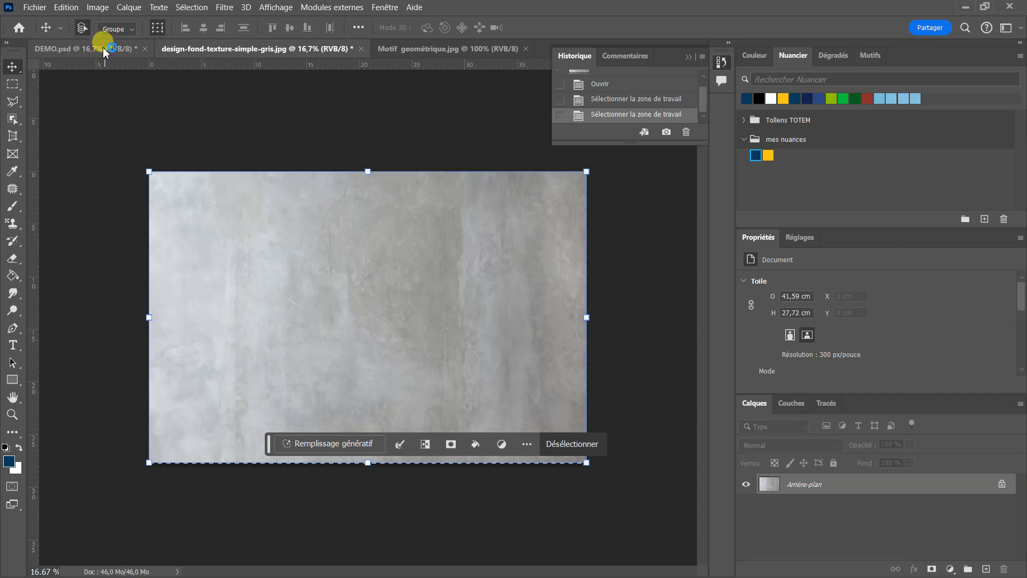
left_click(104, 50)
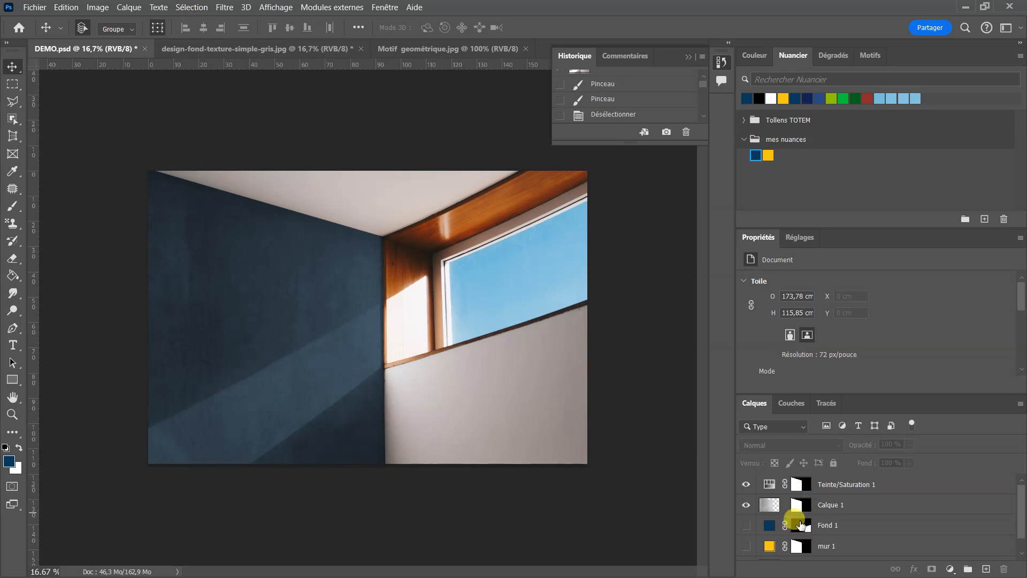
mouse_move(804, 509)
left_mouse_down()
mouse_move(836, 516)
mouse_move(803, 527)
left_mouse_up()
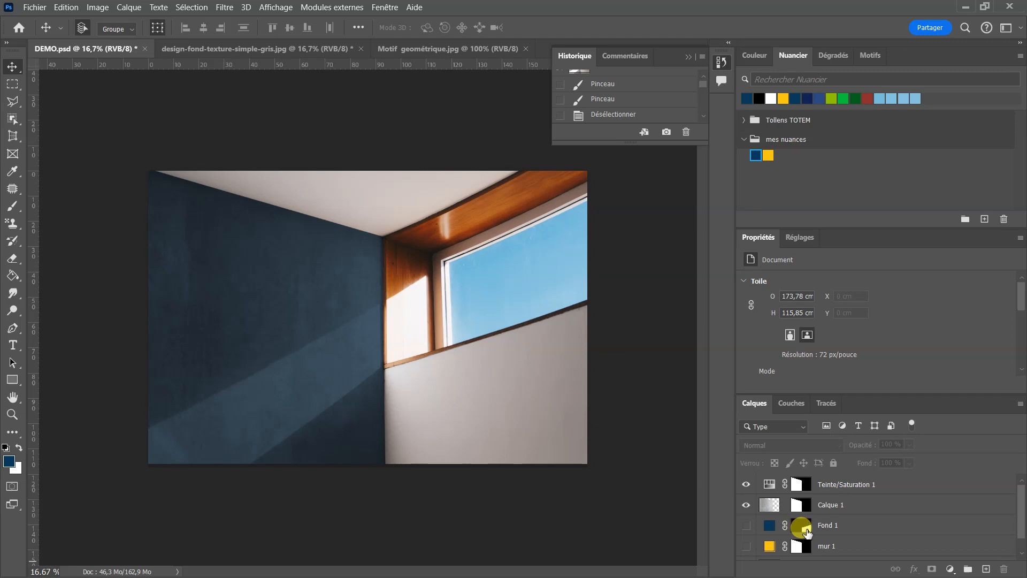
left_click(802, 527)
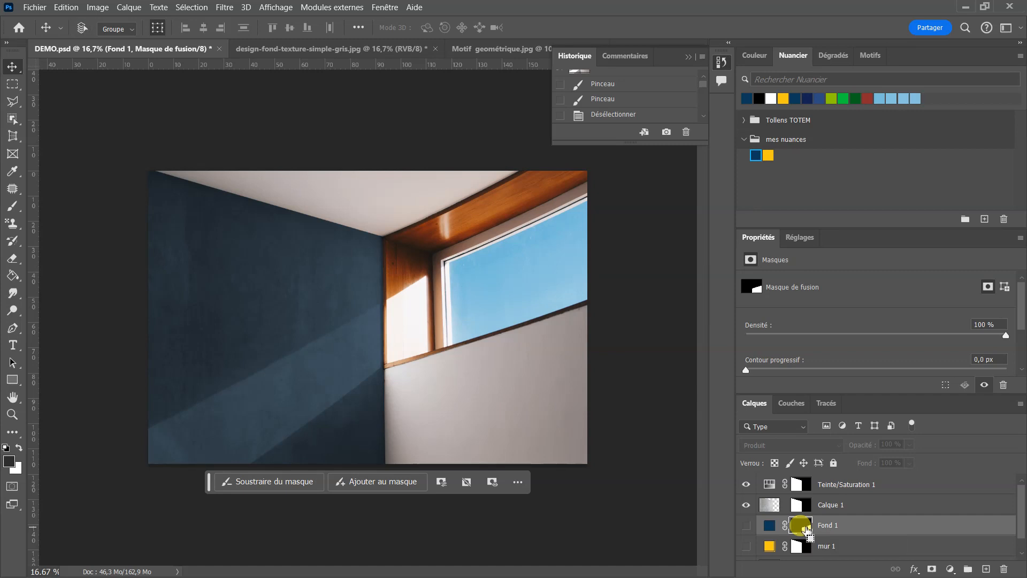
left_click(802, 527, "ctrl")
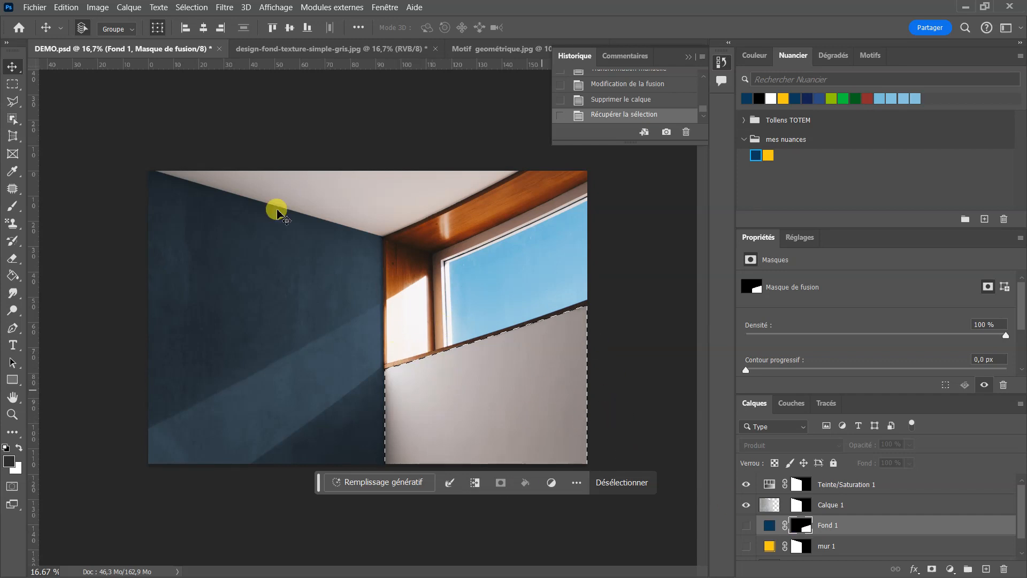
Select the Teinte/Saturation 1 layer and paste the copied triangle pattern inside the wall selection with Coller dedans
left_click(74, 7)
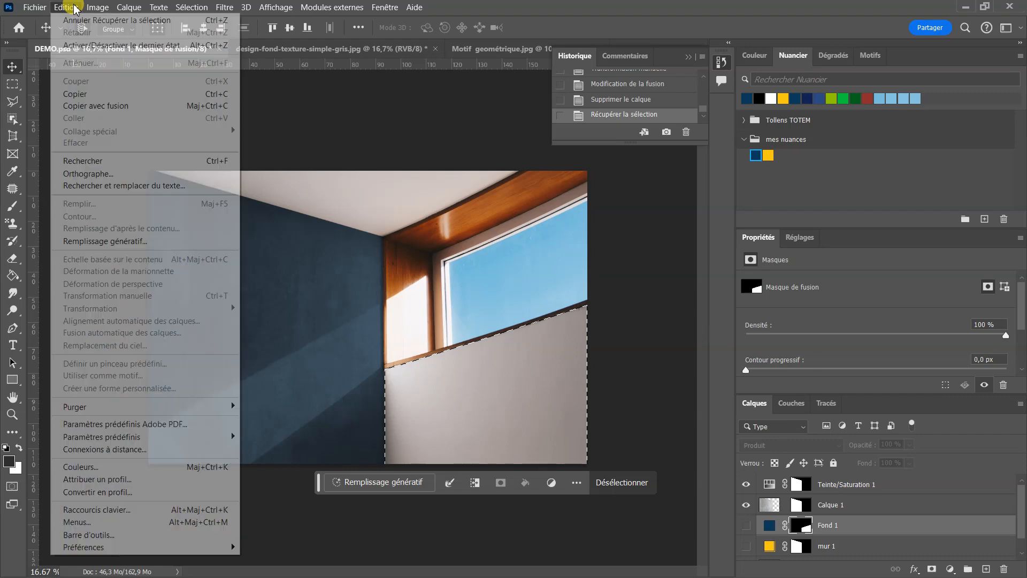
left_click(905, 487)
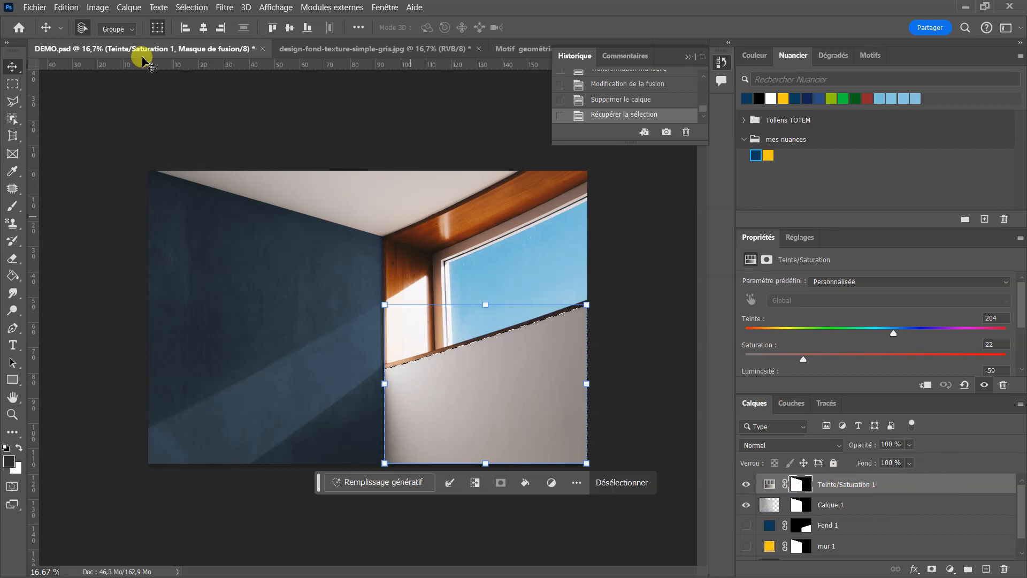
left_click(67, 8)
mouse_move(119, 134)
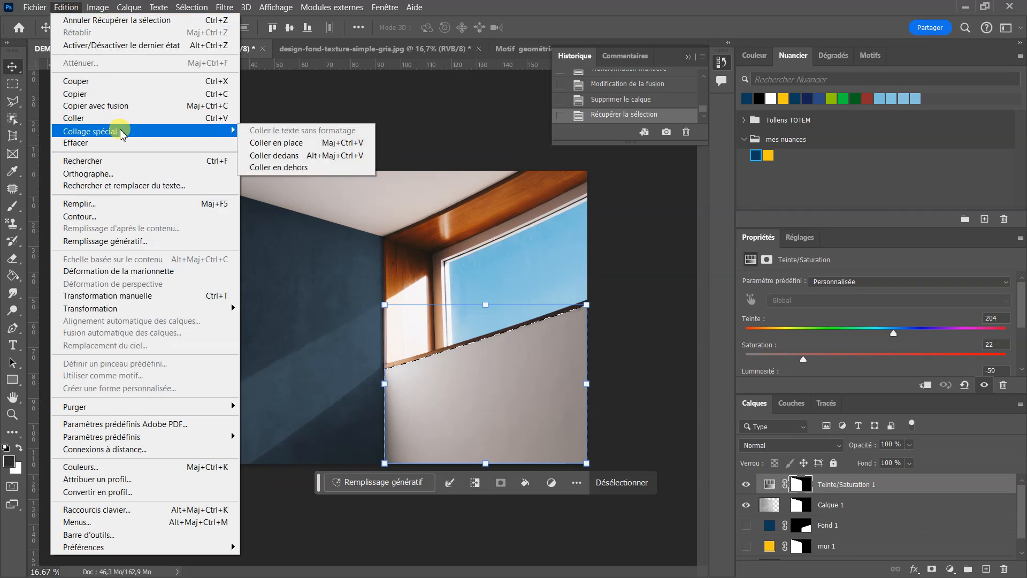
left_click(281, 155)
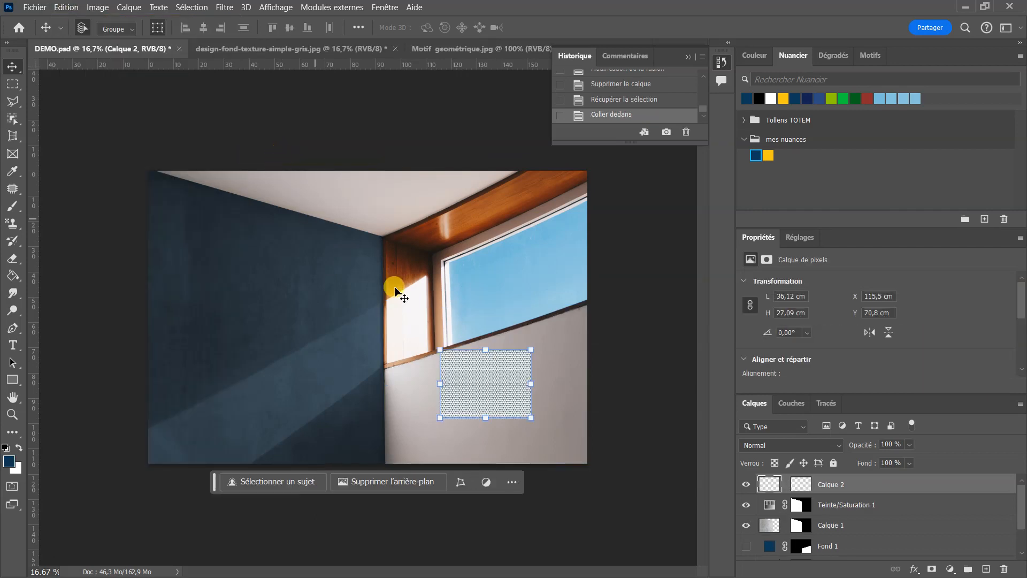
Move the pasted pattern so its upper-left corner sits near the wall corner just below the wooden window frame
left_click_drag(492, 374, 493, 376)
left_click_drag(471, 405, 464, 397)
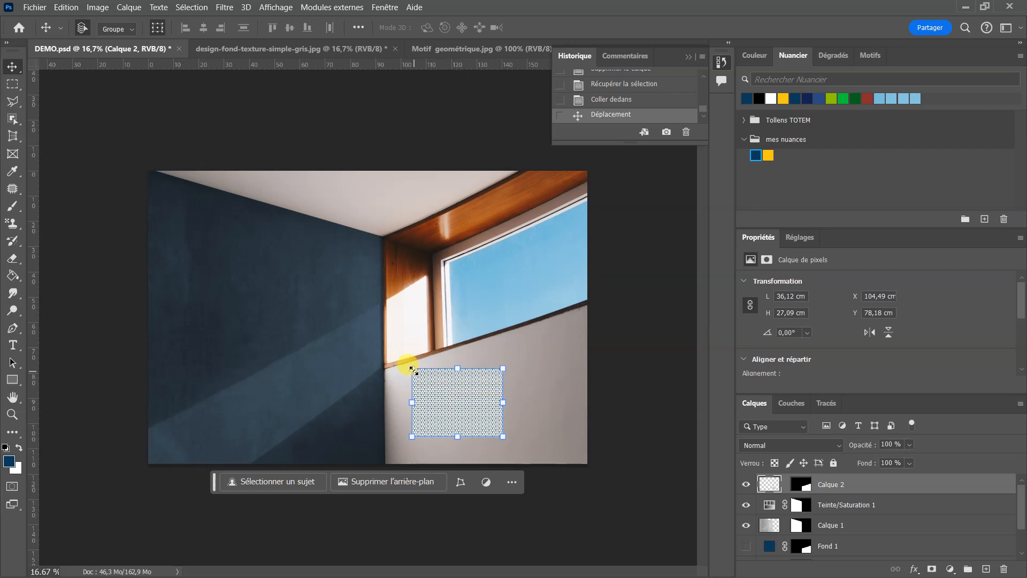
left_click_drag(422, 376, 395, 378)
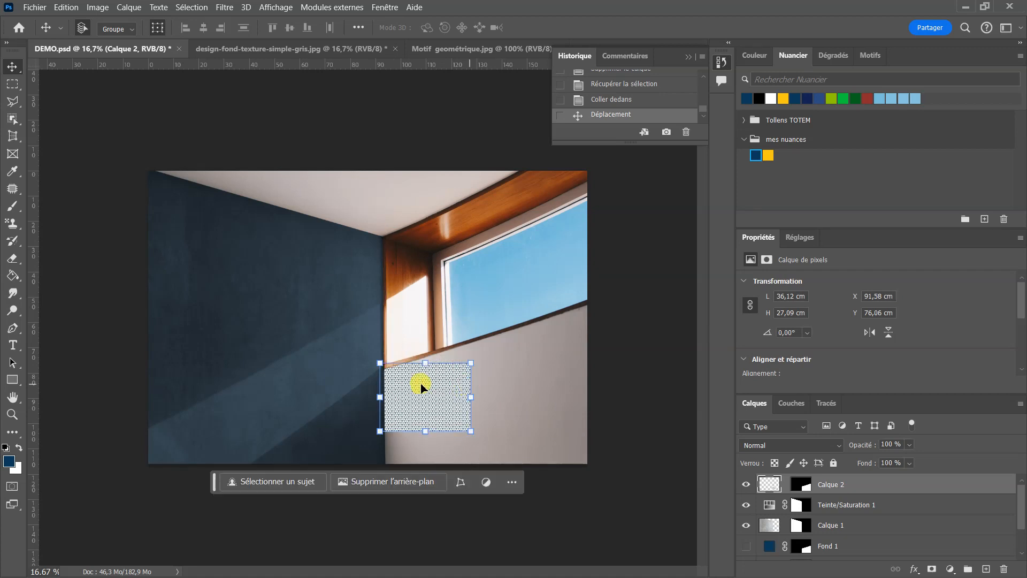
Distort the pattern's four corners to follow the wall's perspective and cover the whole area below the window, and apply the transformation
scroll(404, 384, "up", 3)
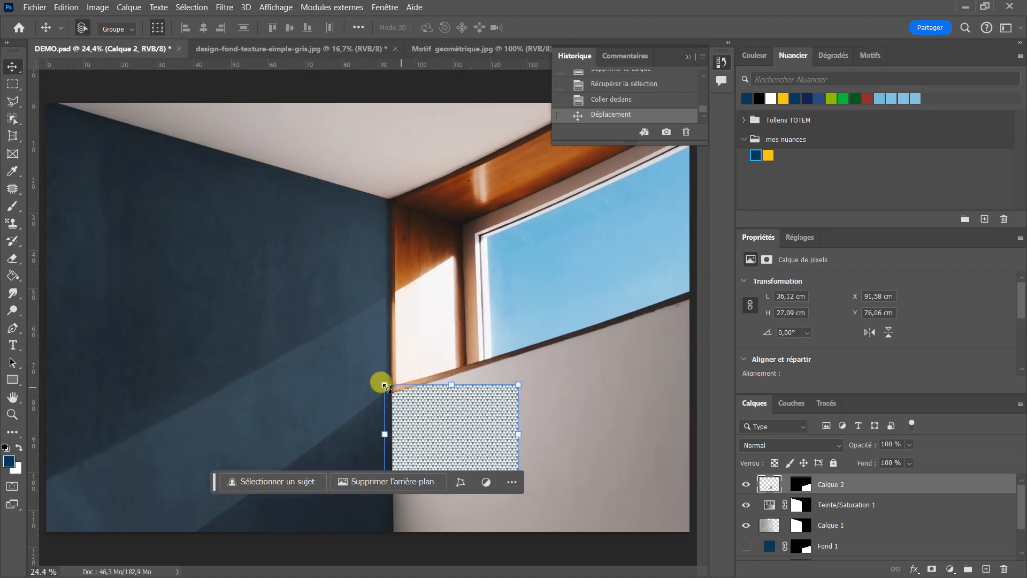
key("ctrl")
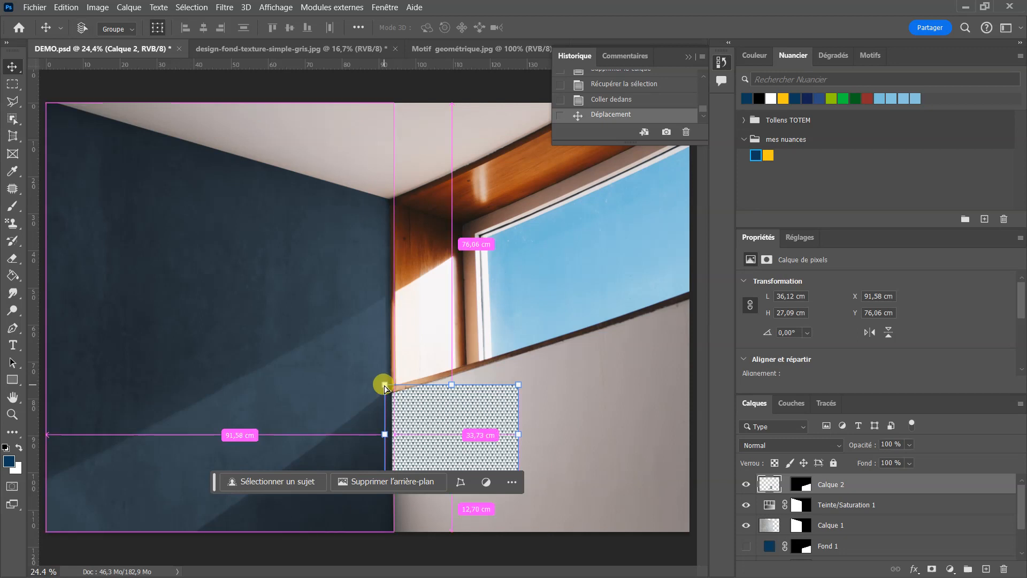
left_click_drag(388, 388, 392, 393)
key("space")
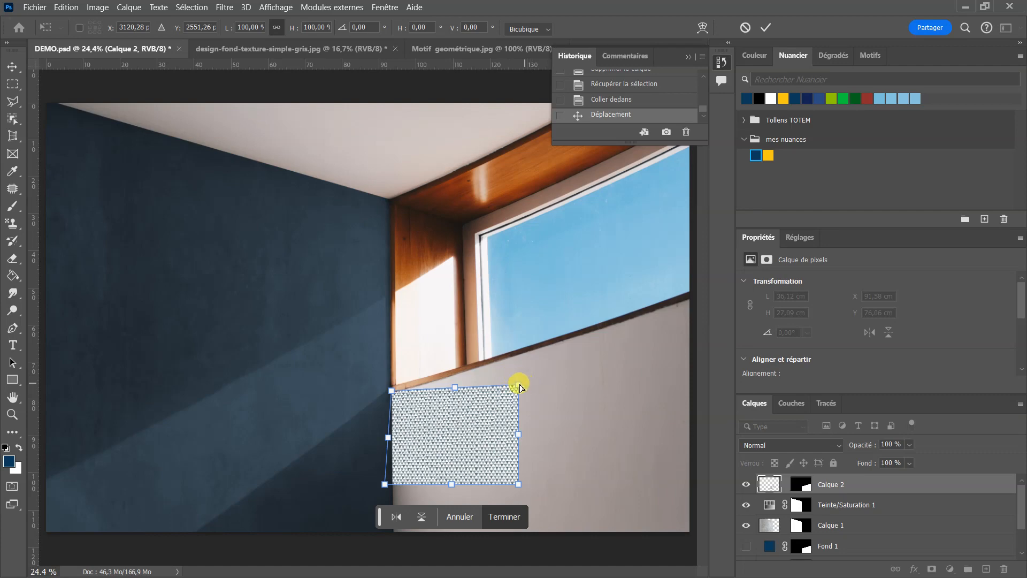
left_click_drag(521, 387, 691, 297)
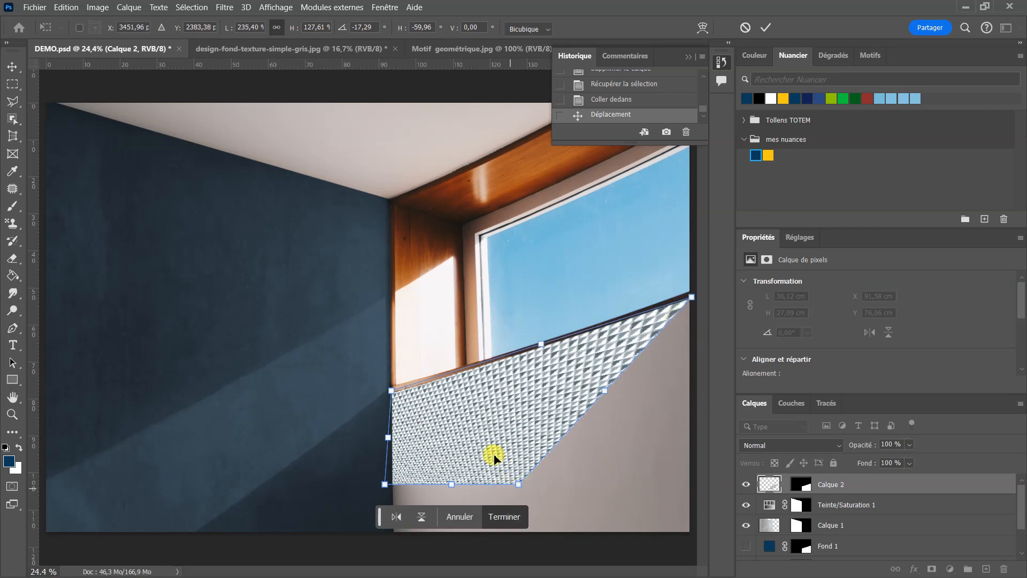
left_click_drag(517, 483, 697, 546)
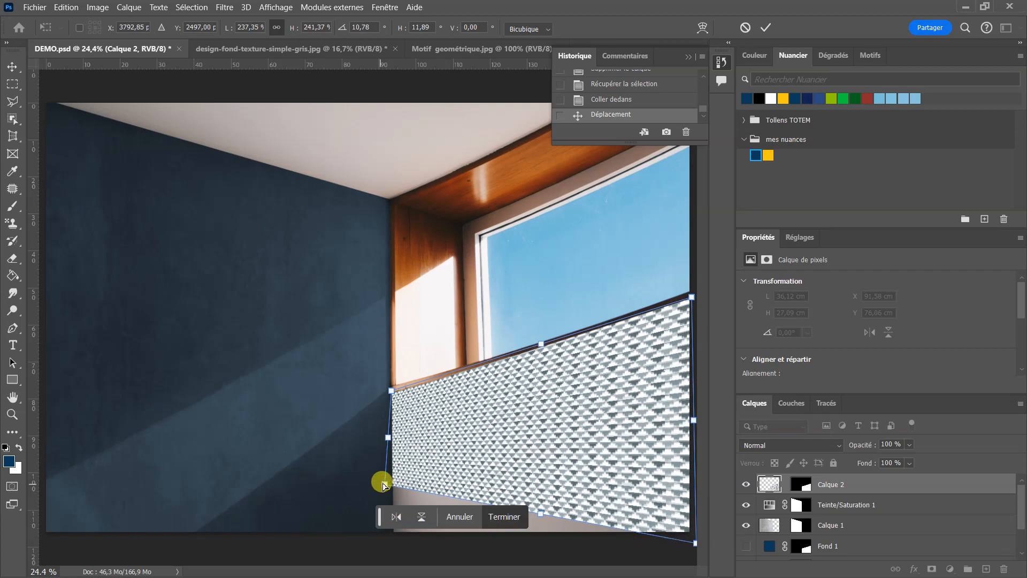
left_click_drag(383, 485, 391, 537)
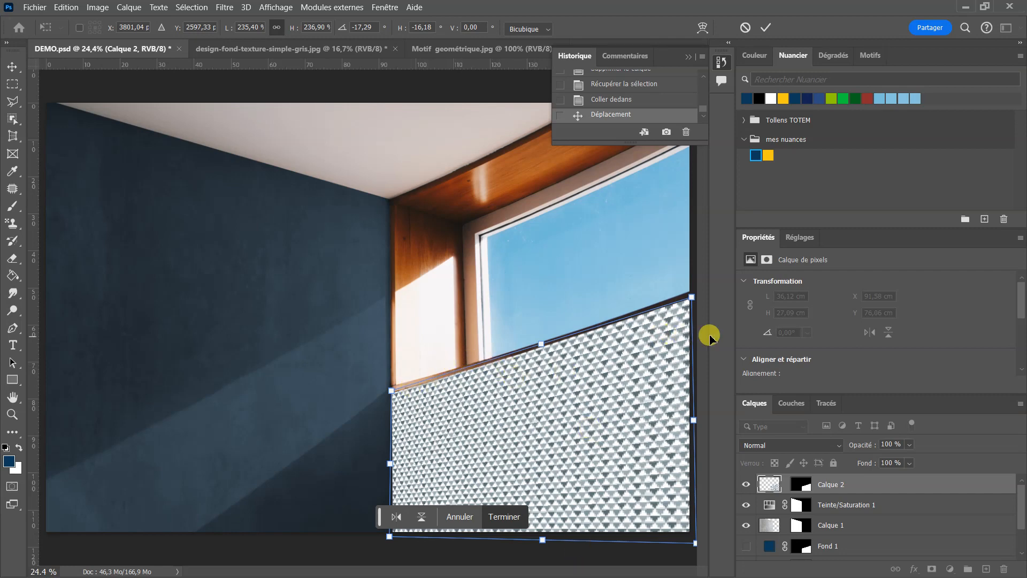
left_click_drag(692, 296, 694, 299)
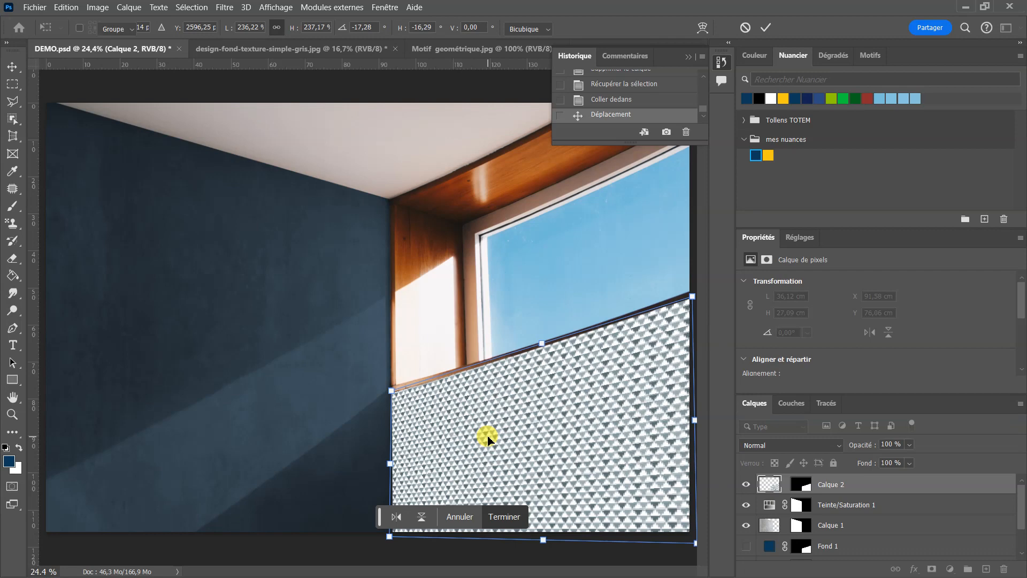
key("Return")
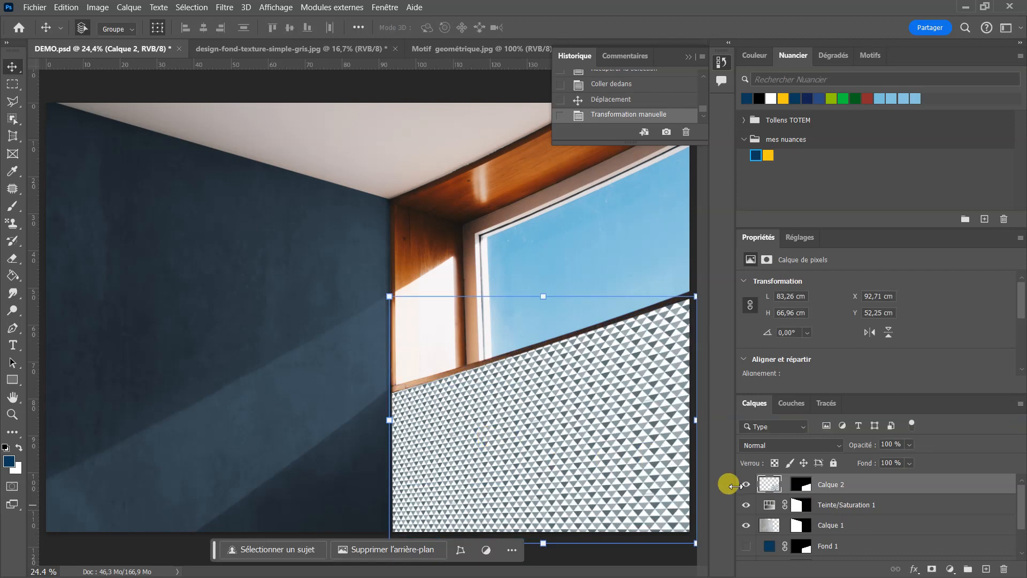
Set the blend mode of the Calque 2 pattern layer to Produit and view the whole image
left_click(824, 446)
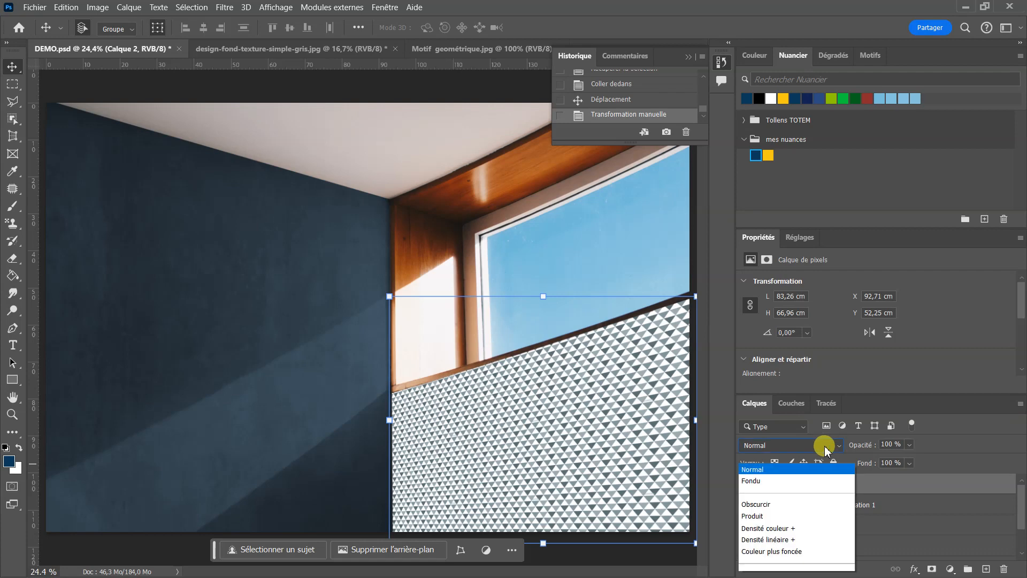
left_click(752, 245)
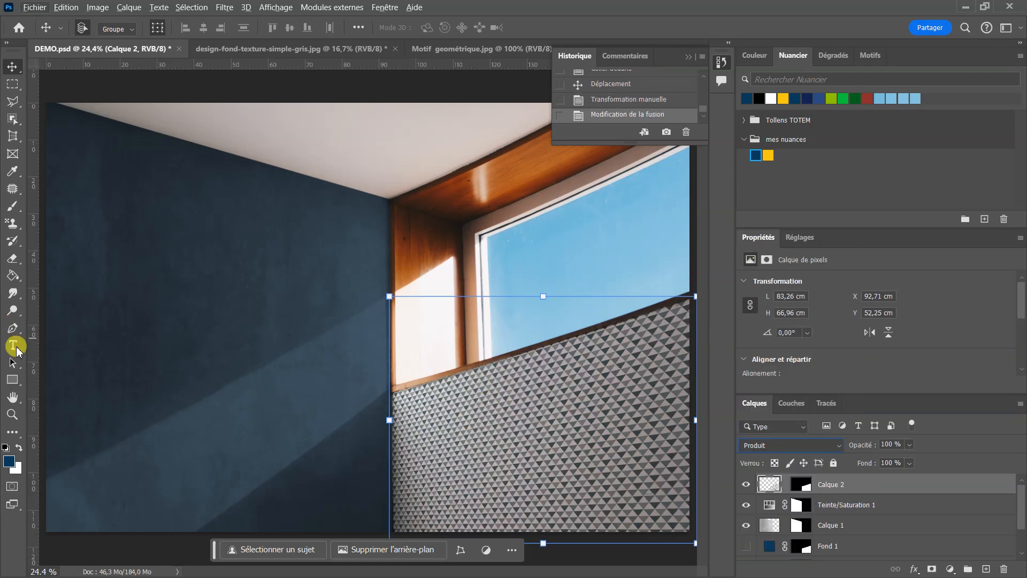
left_click(8, 398)
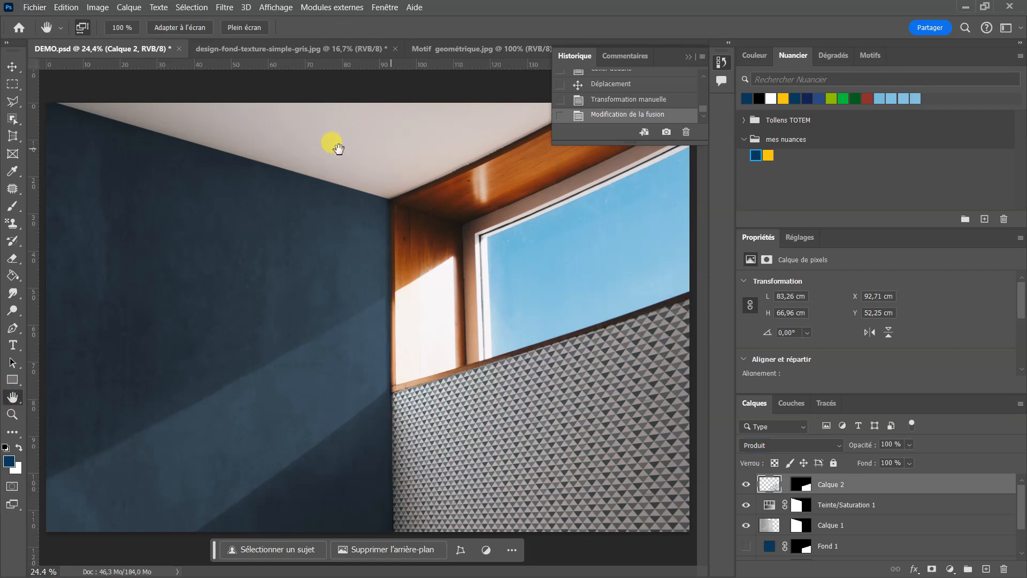
left_click(435, 413, "alt")
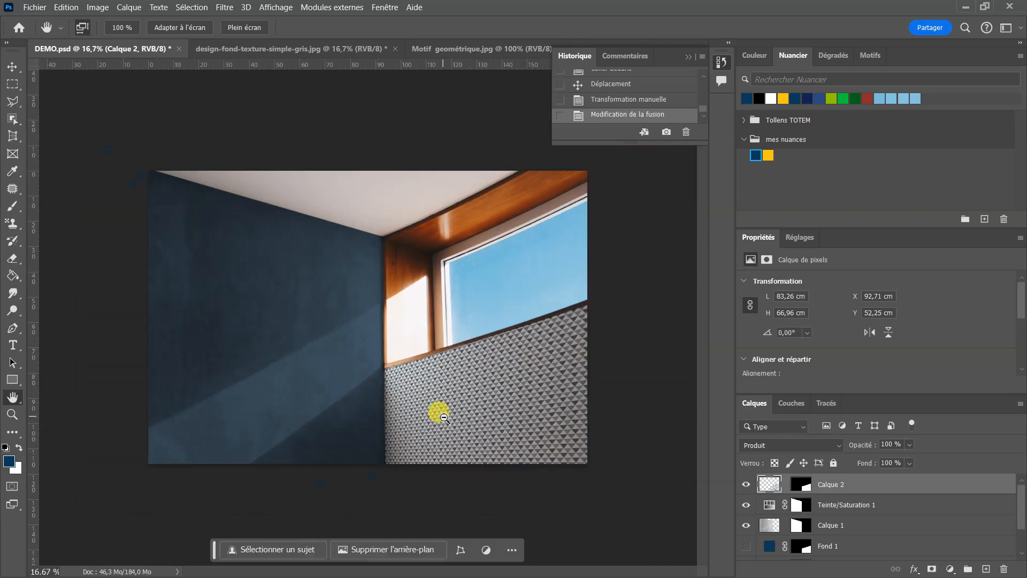